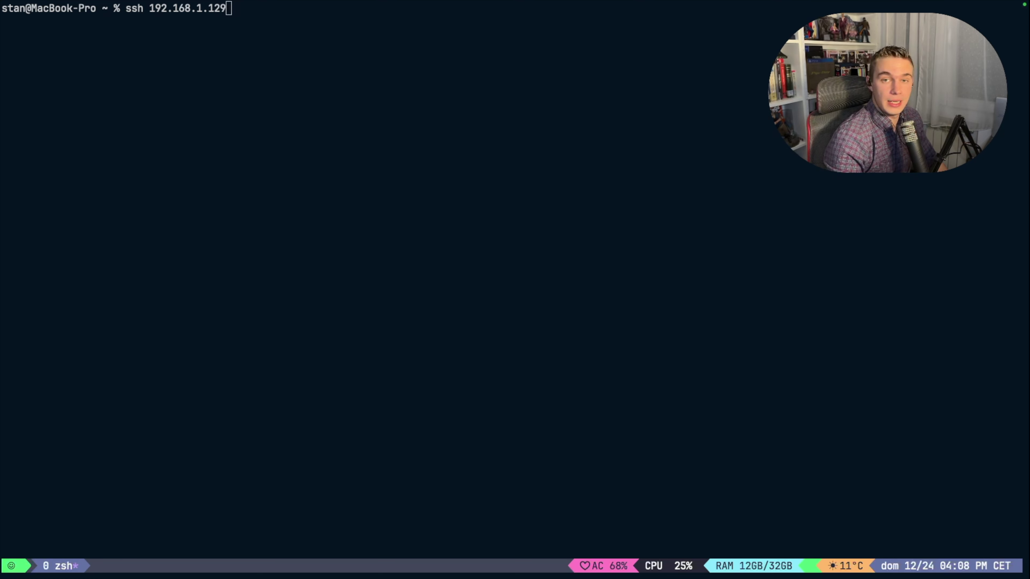
# Step: Connect to the opennas machine over SSH, accepting the host key and entering the password
pyautogui.click(254, 408)
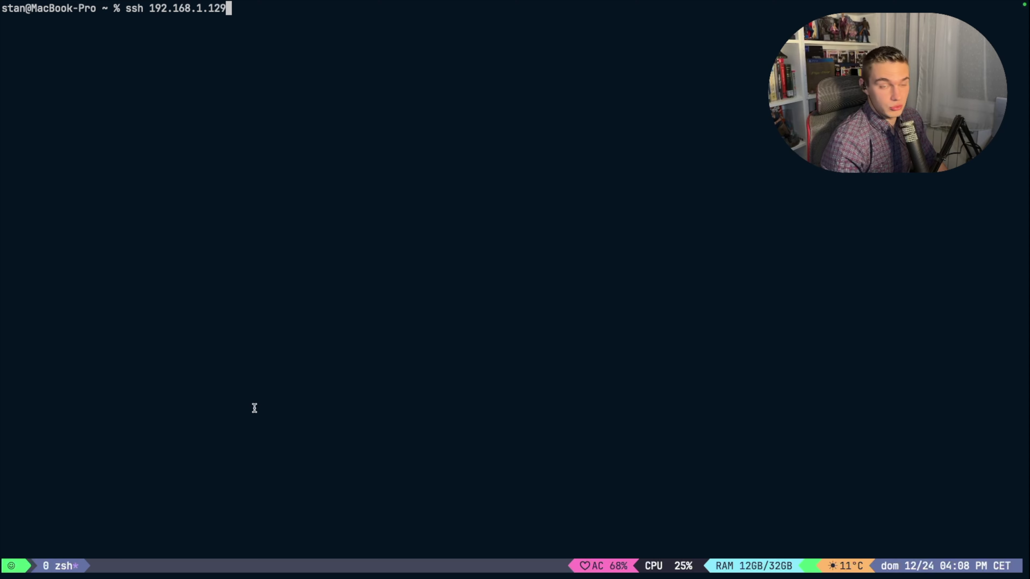
pyautogui.press('Return')
pyautogui.write('yes')
pyautogui.press('Return')
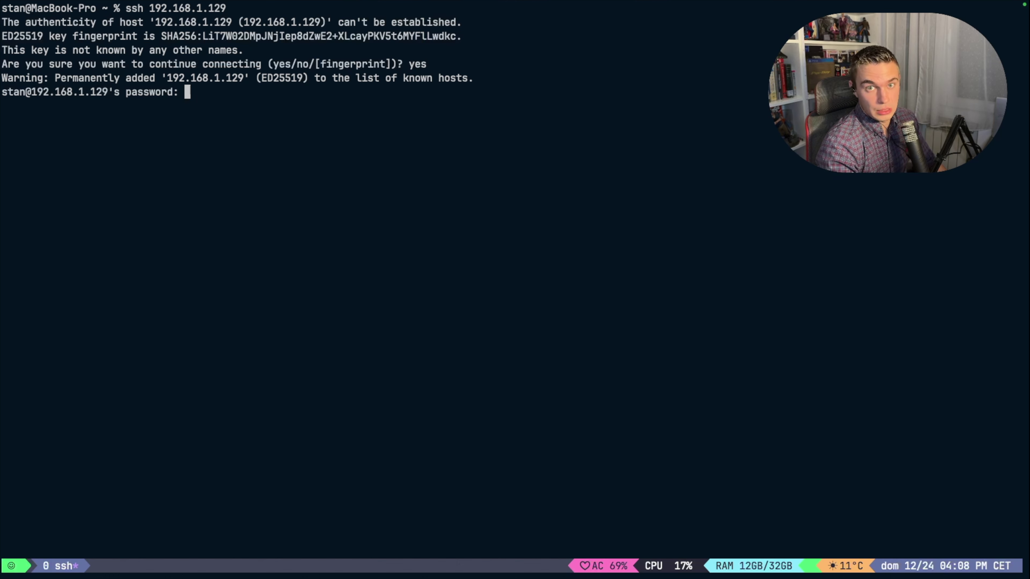
pyautogui.press('Return')
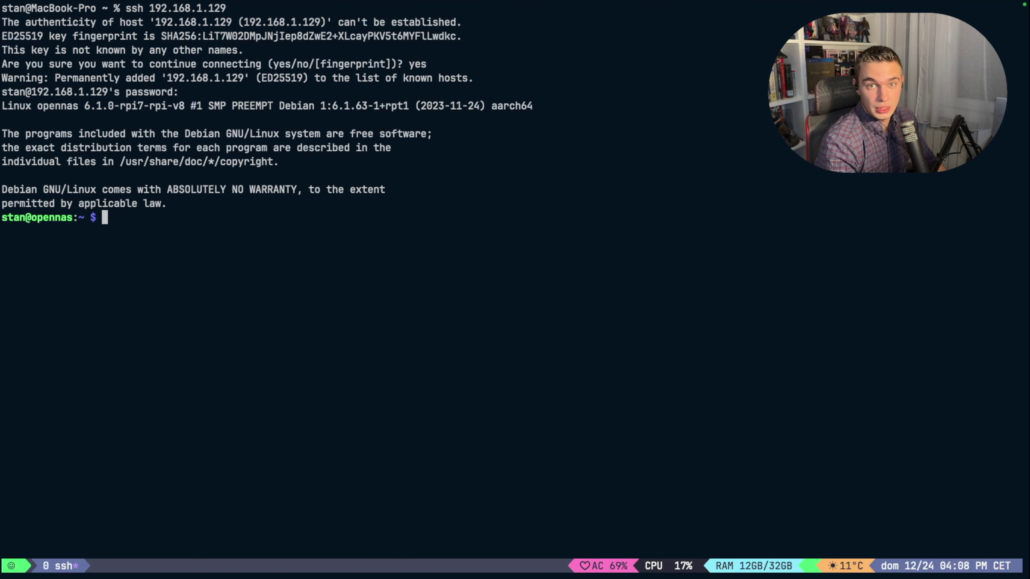
# Step: Run sudo apt update && sudo apt upgrade on the NAS
pyautogui.write('sudo')
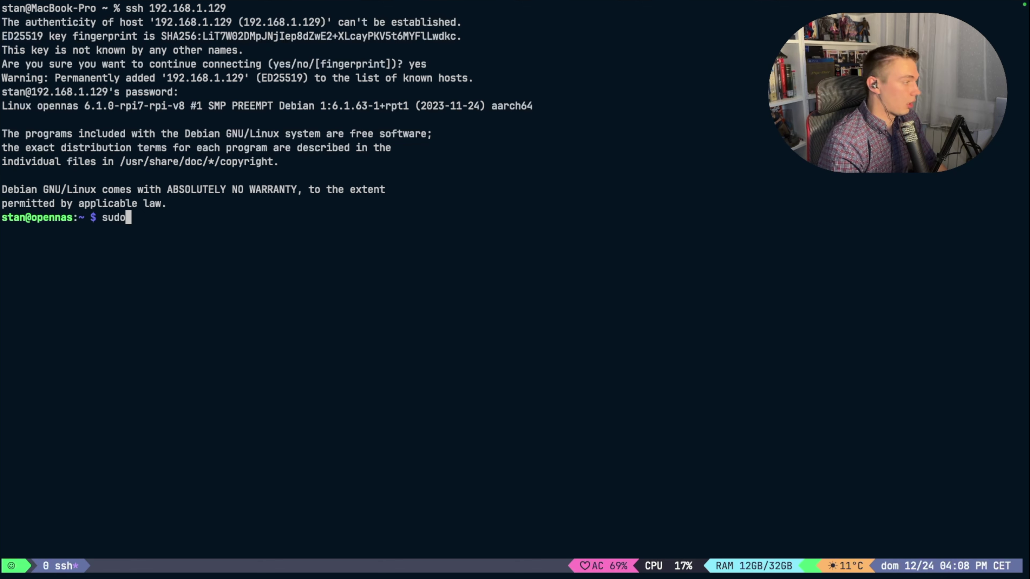
pyautogui.write('apt update && sudo apt upgrade')
pyautogui.press('Return')
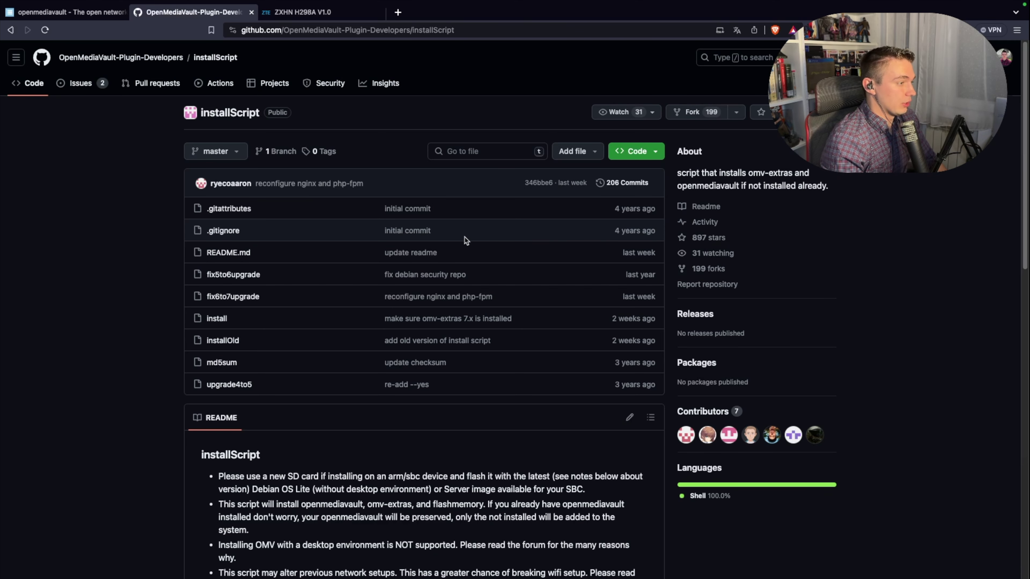
# Step: Copy the installScript README's wget install command and run it in Terminal
pyautogui.scroll(-8, 465, 240)
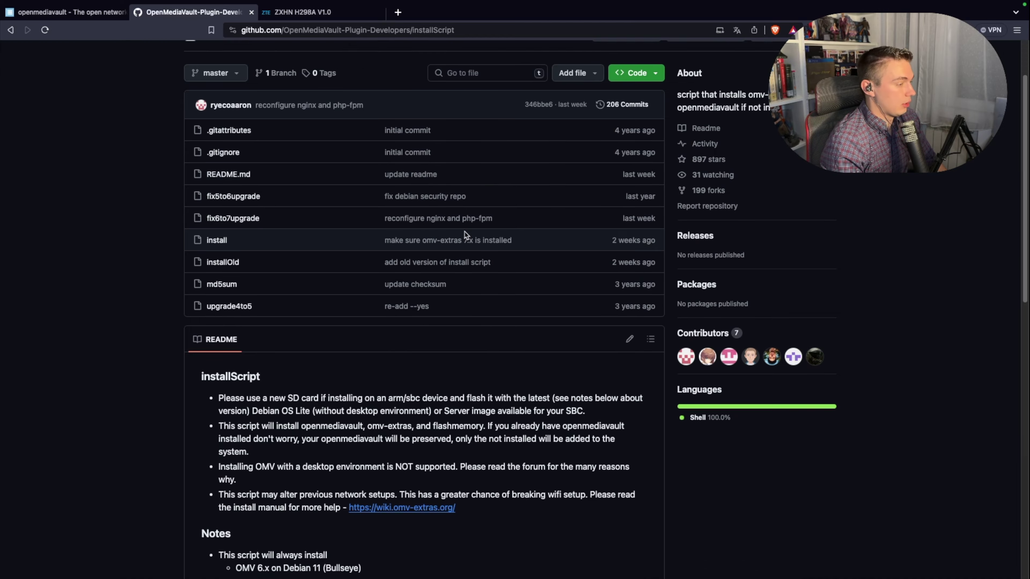
pyautogui.click(633, 433)
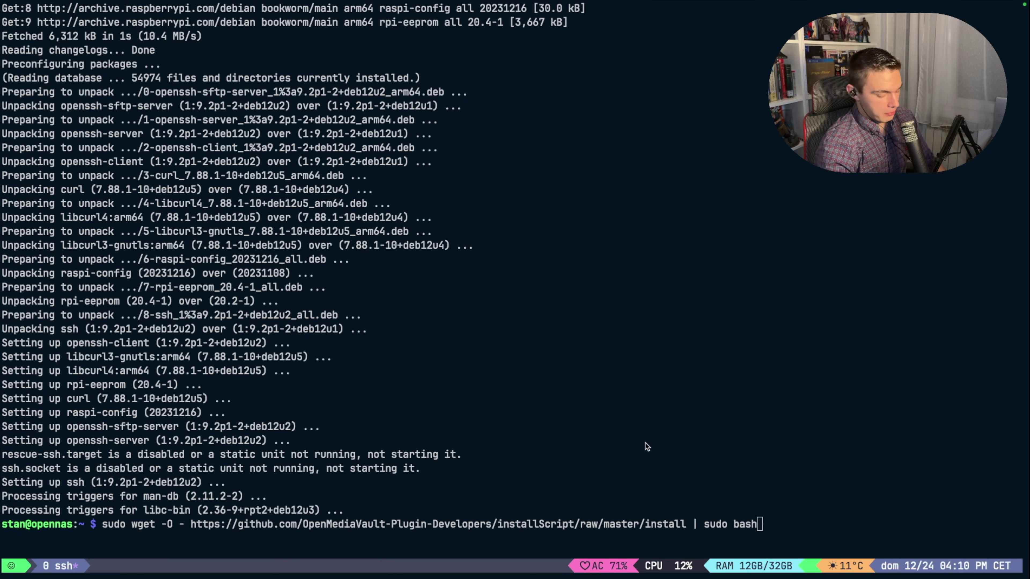
pyautogui.press('Return')
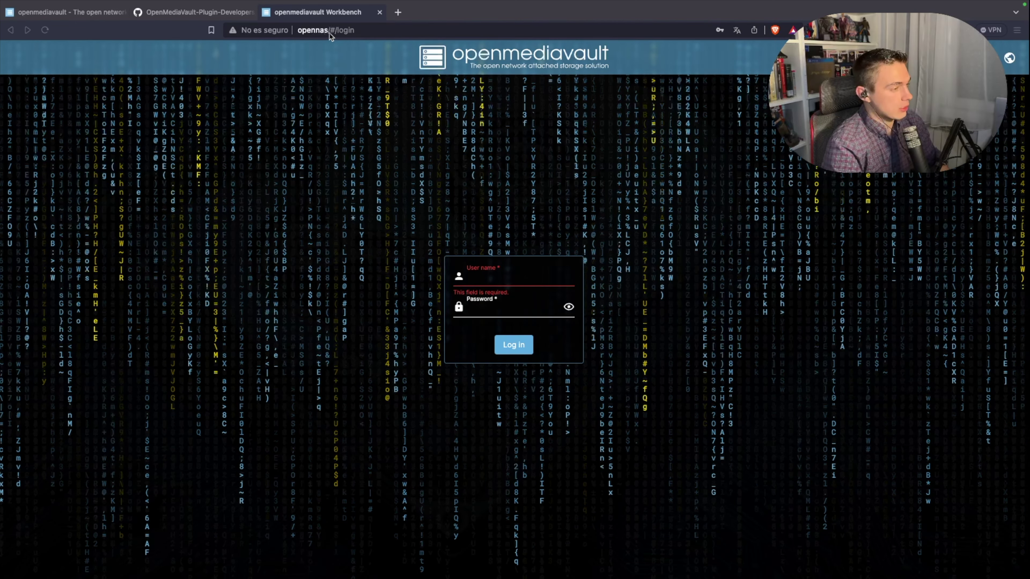
# Step: Log in to the openmediavault web interface as admin
pyautogui.click(515, 277)
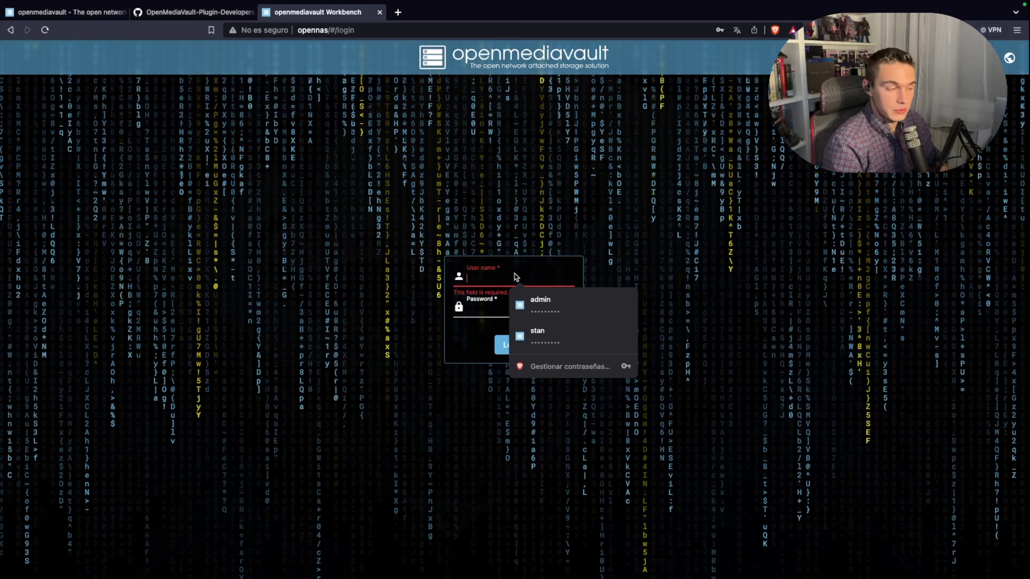
pyautogui.write('admin')
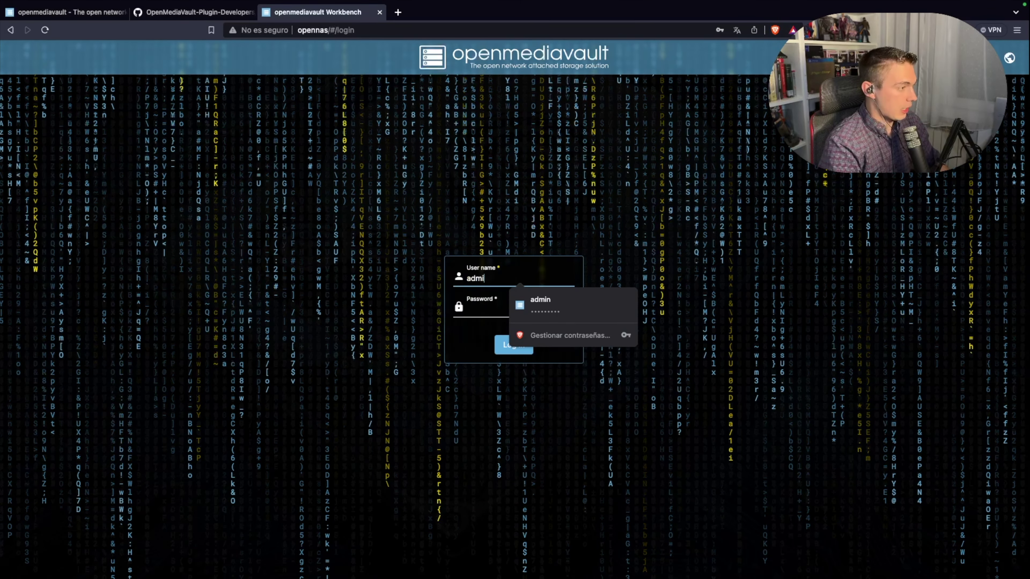
pyautogui.press('Tab')
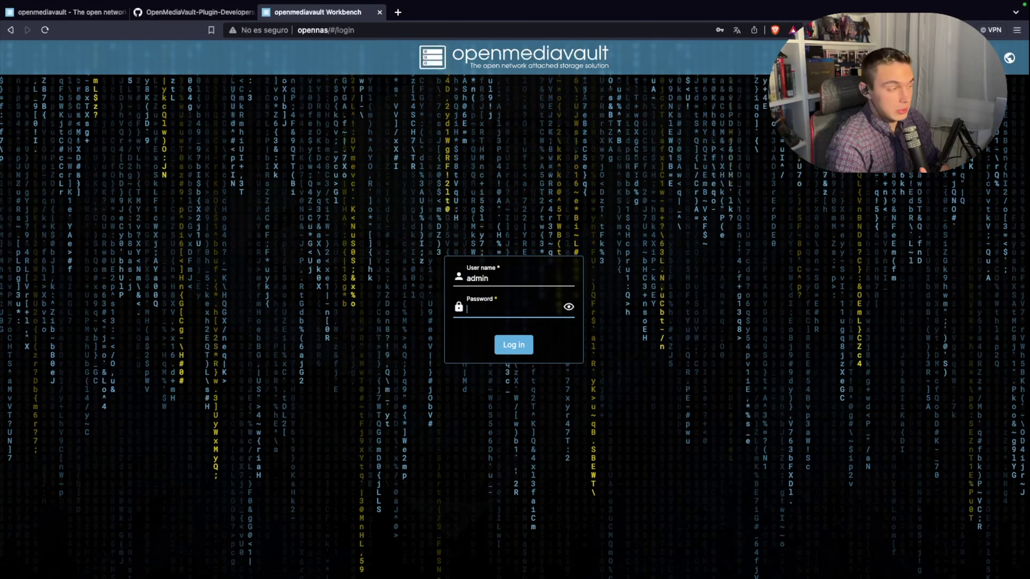
pyautogui.write('••••••••••')
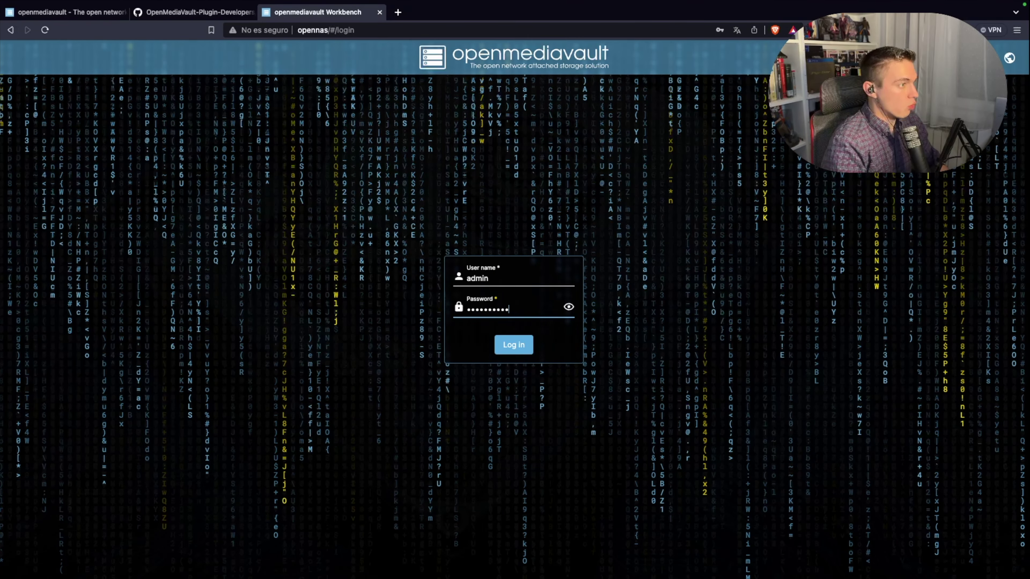
pyautogui.press('Return')
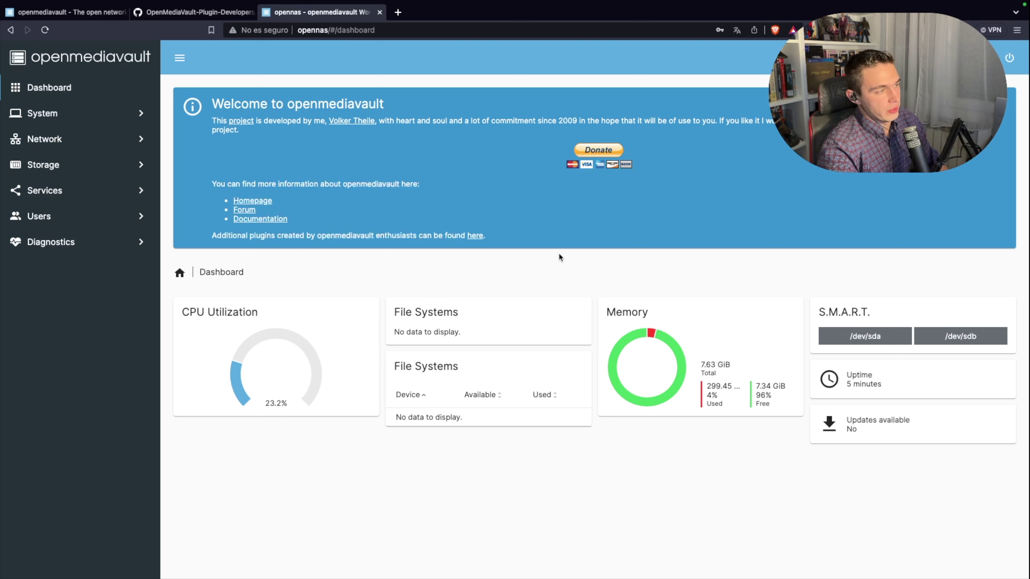
# Step: Change the admin account's password and save it
pyautogui.click(987, 57)
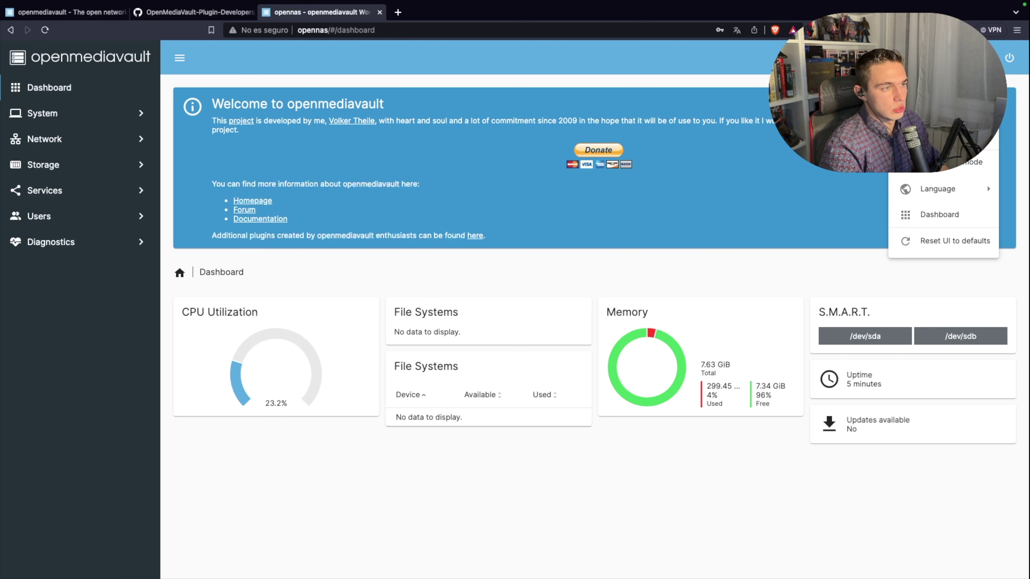
pyautogui.click(989, 140)
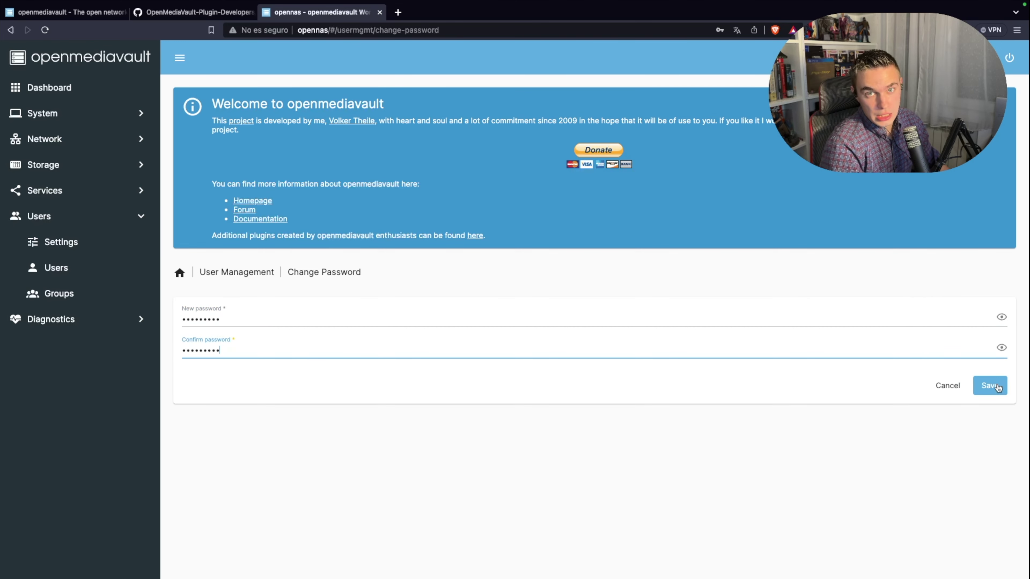
pyautogui.click(996, 386)
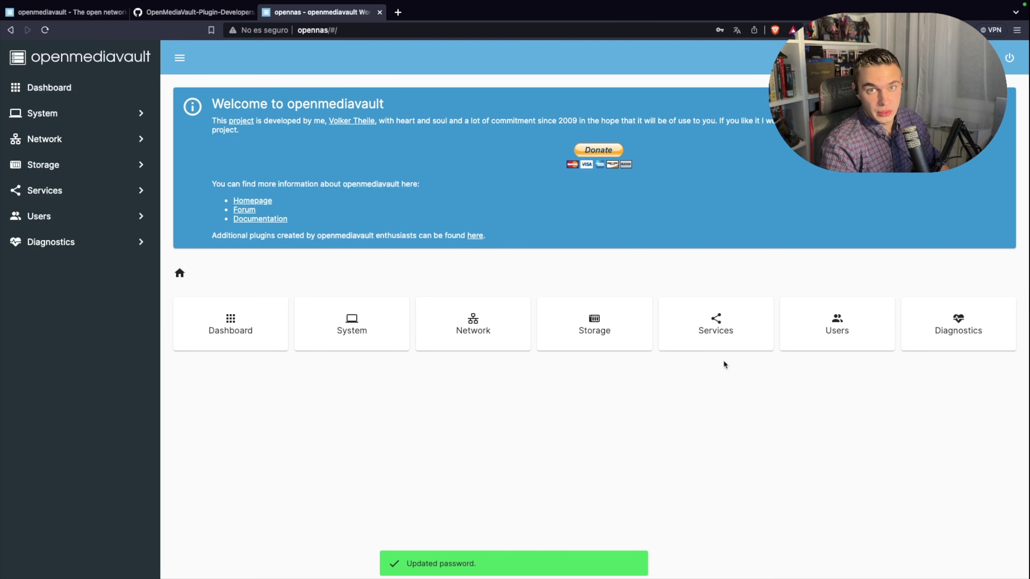
# Step: Add the only user account to the _ssh group and save it
pyautogui.click(81, 220)
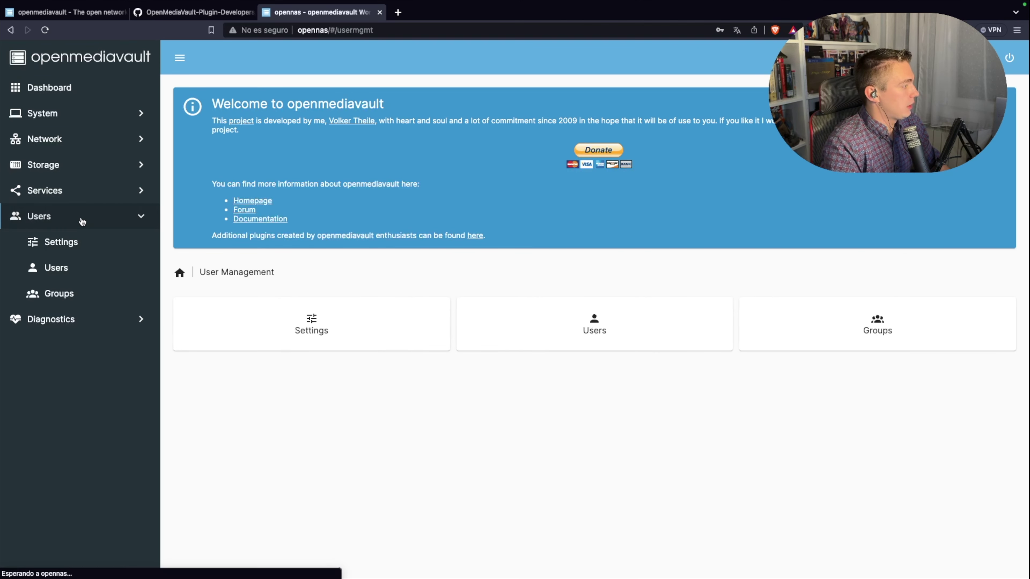
pyautogui.click(55, 267)
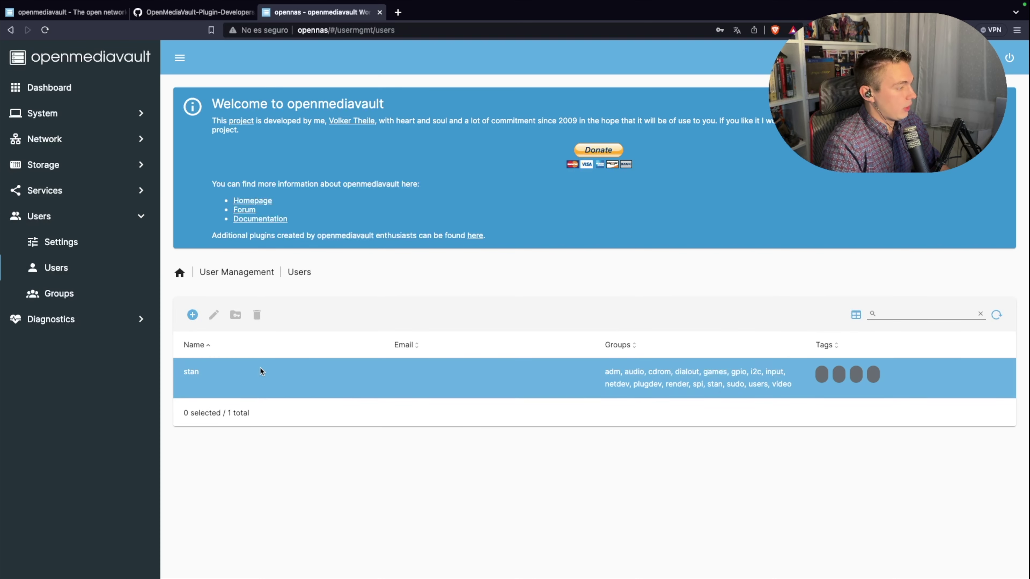
pyautogui.click(244, 372)
pyautogui.click(216, 315)
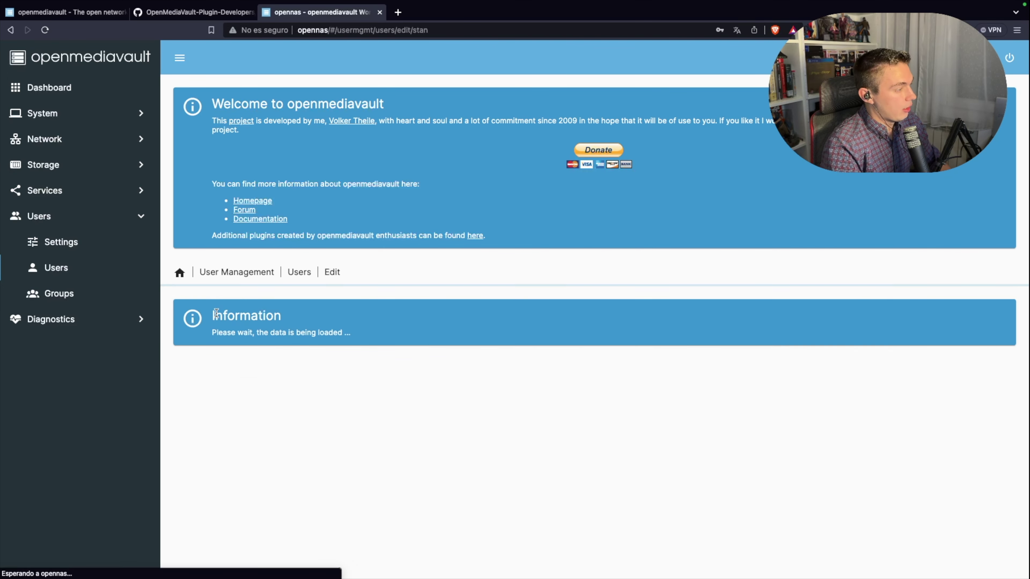
pyautogui.scroll(-2, 324, 352)
pyautogui.click(587, 406)
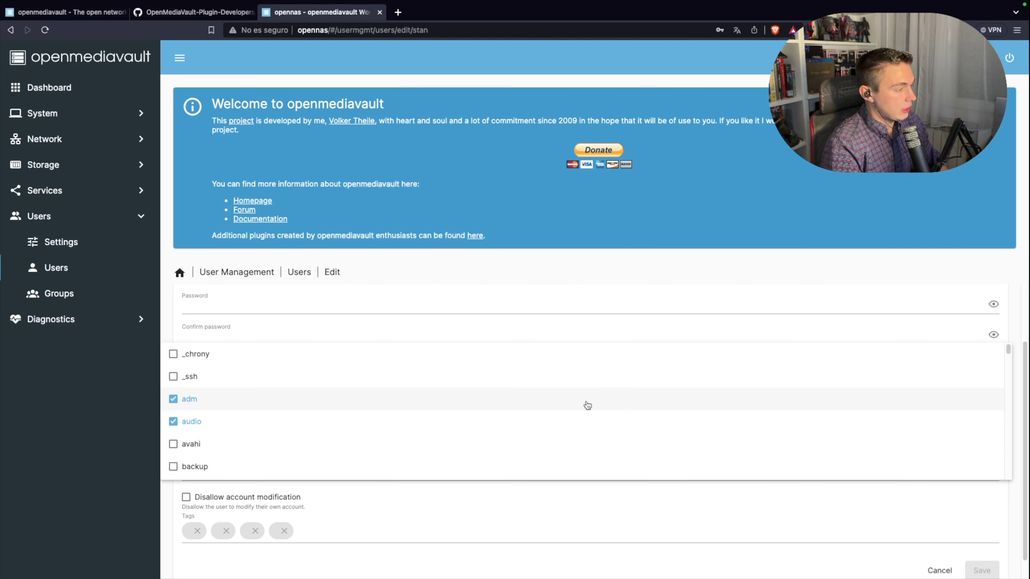
pyautogui.click(174, 380)
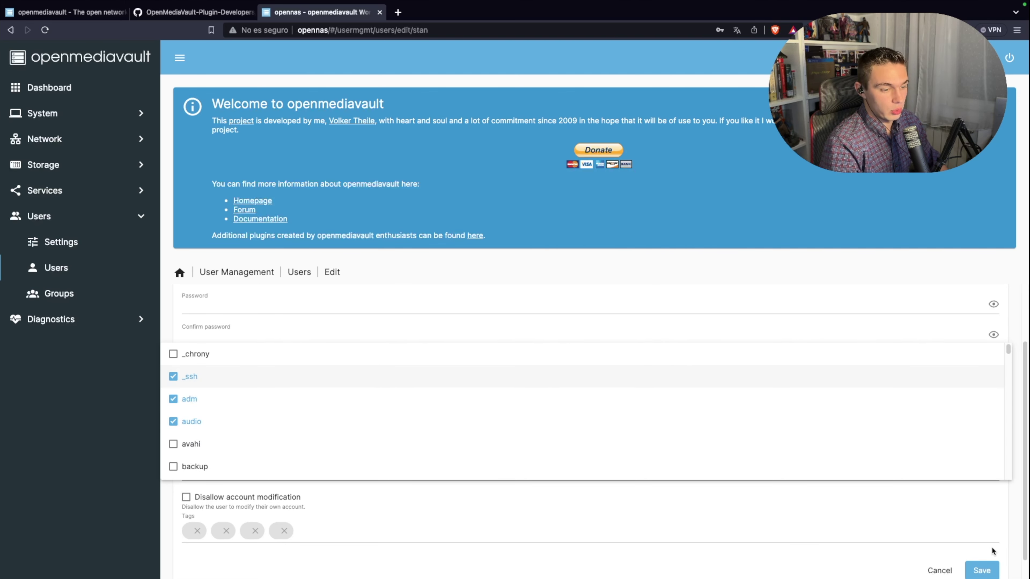
pyautogui.click(982, 569)
pyautogui.click(980, 570)
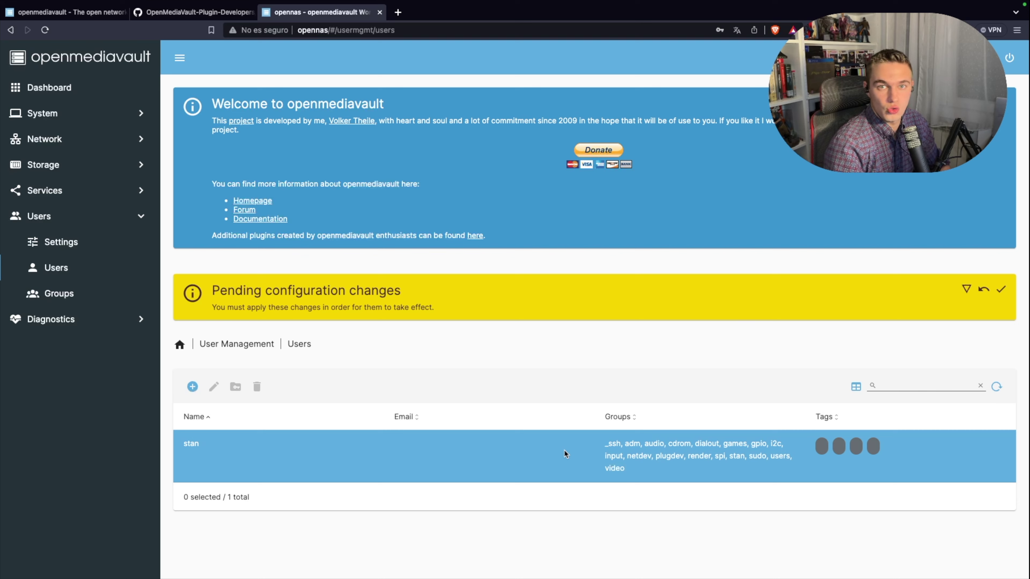
# Step: Apply the pending configuration changes and open the Storage section
pyautogui.click(1006, 108)
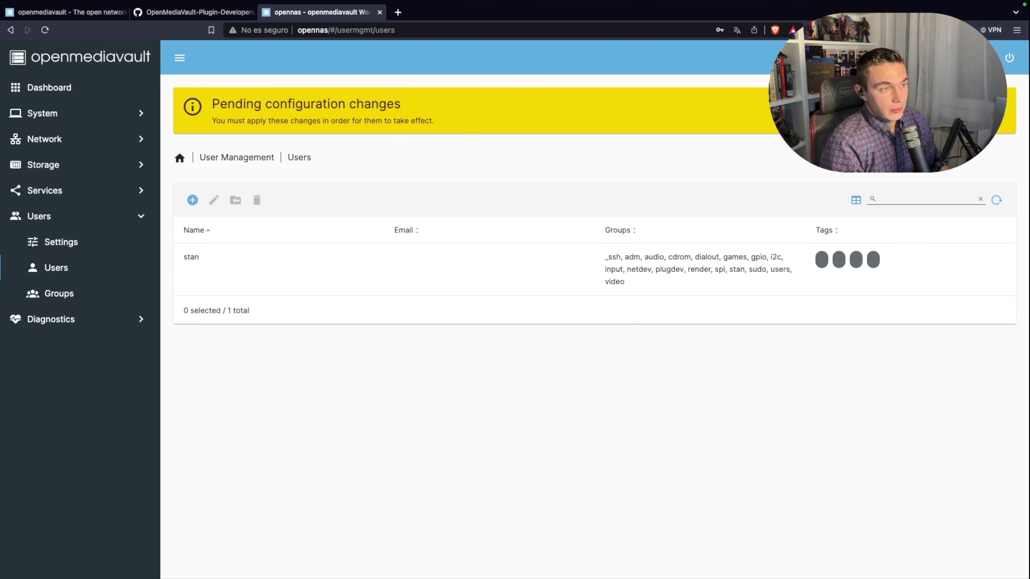
pyautogui.click(1004, 123)
pyautogui.click(593, 335)
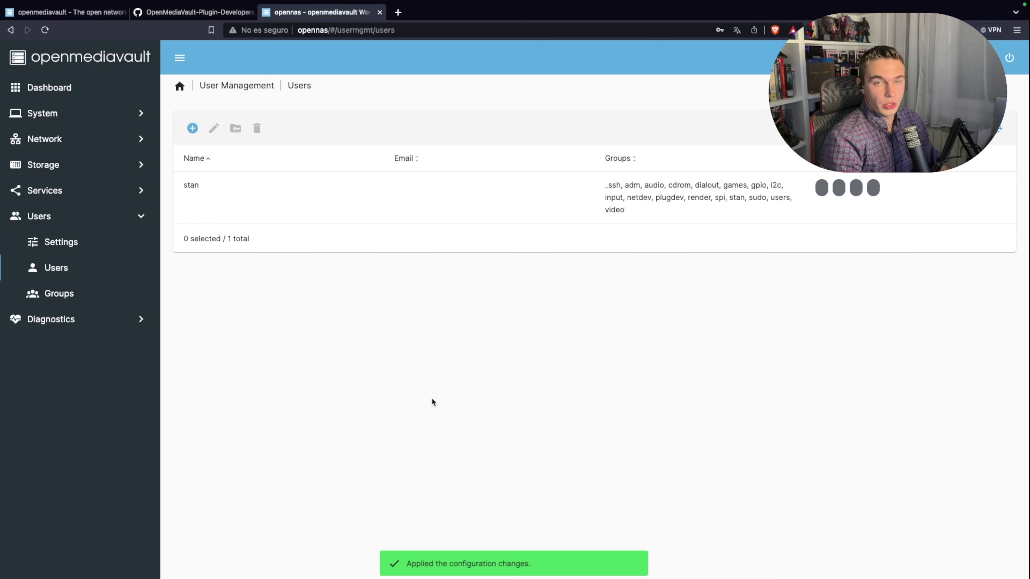
pyautogui.click(70, 172)
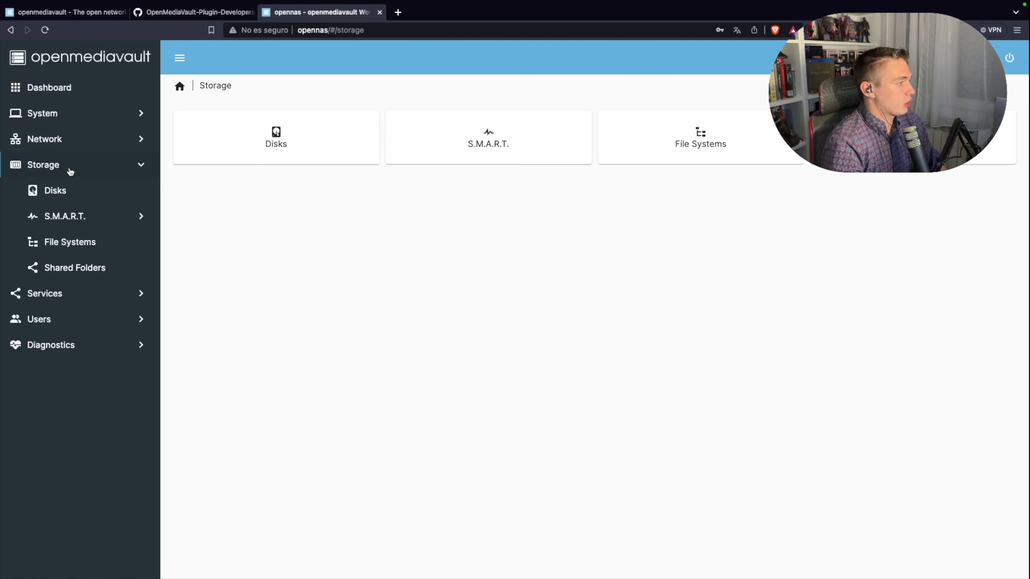
# Step: Open the Disks list, select the /dev/sda Expansion Desk drive, then go to File Systems
pyautogui.click(266, 155)
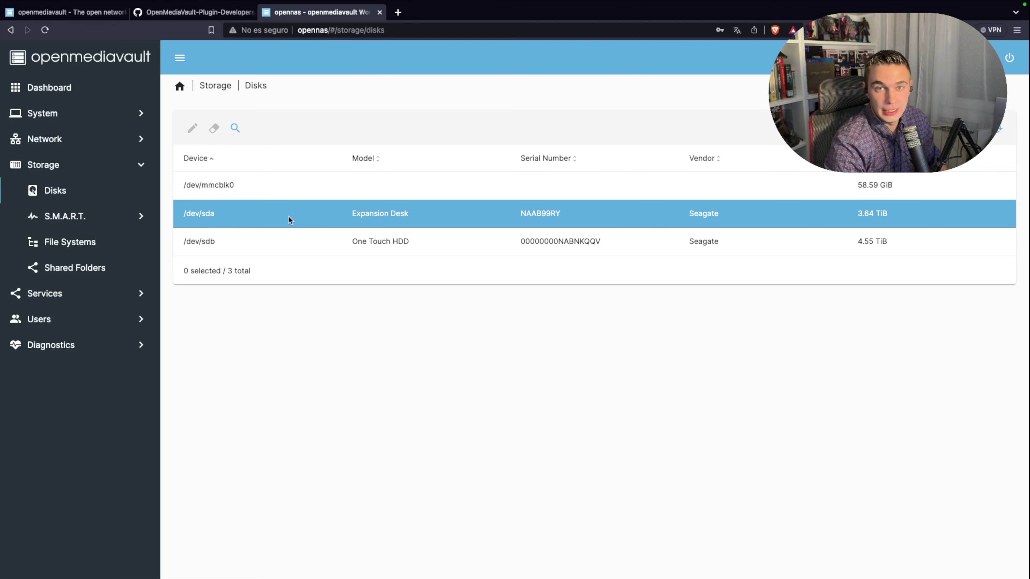
pyautogui.click(287, 216)
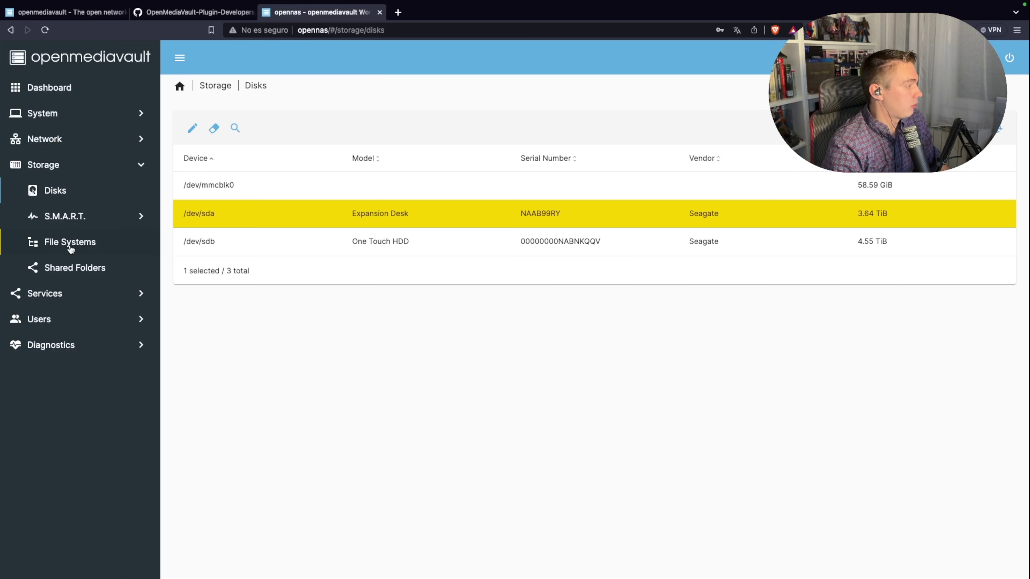
pyautogui.click(70, 248)
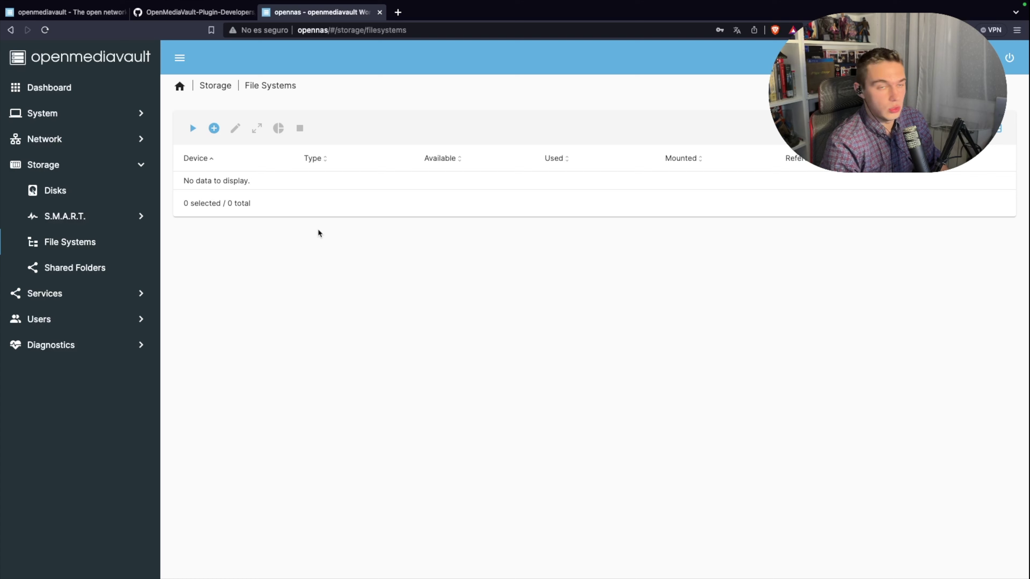
# Step: Create an EXT4 file system on the Expansion Desk drive (/dev/sda, 3.63 TiB)
pyautogui.click(193, 129)
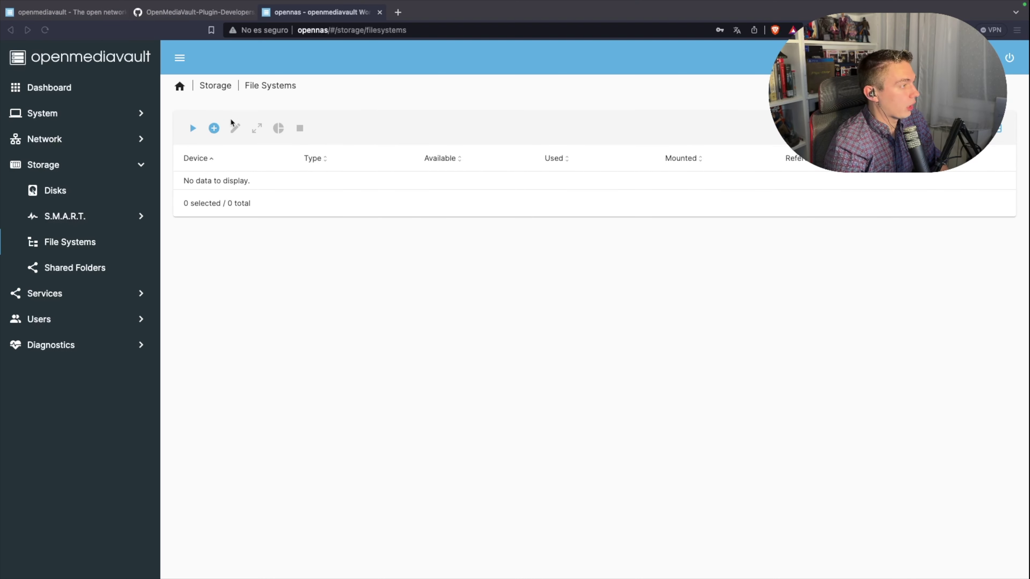
pyautogui.click(216, 133)
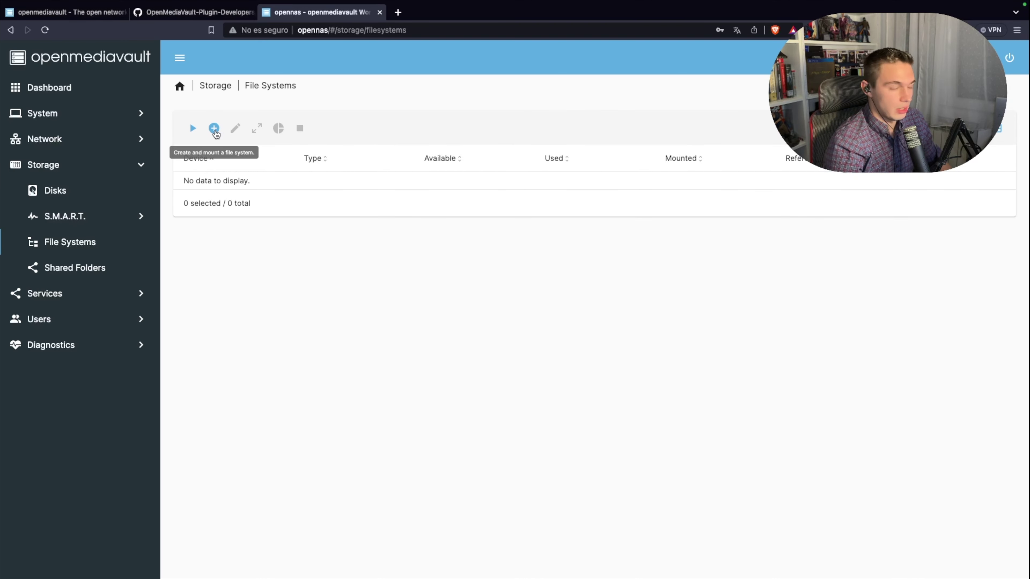
pyautogui.click(214, 130)
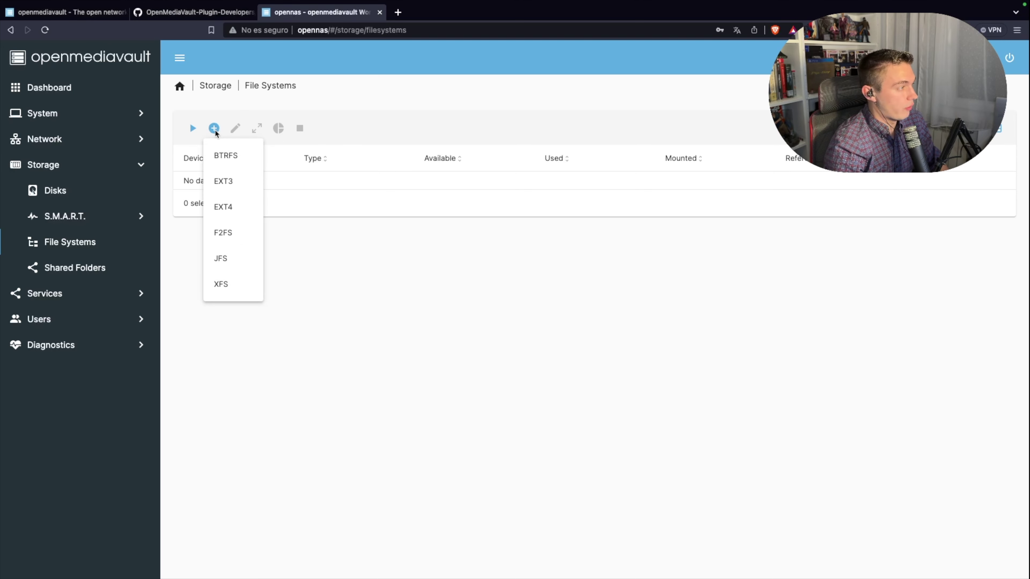
pyautogui.click(225, 208)
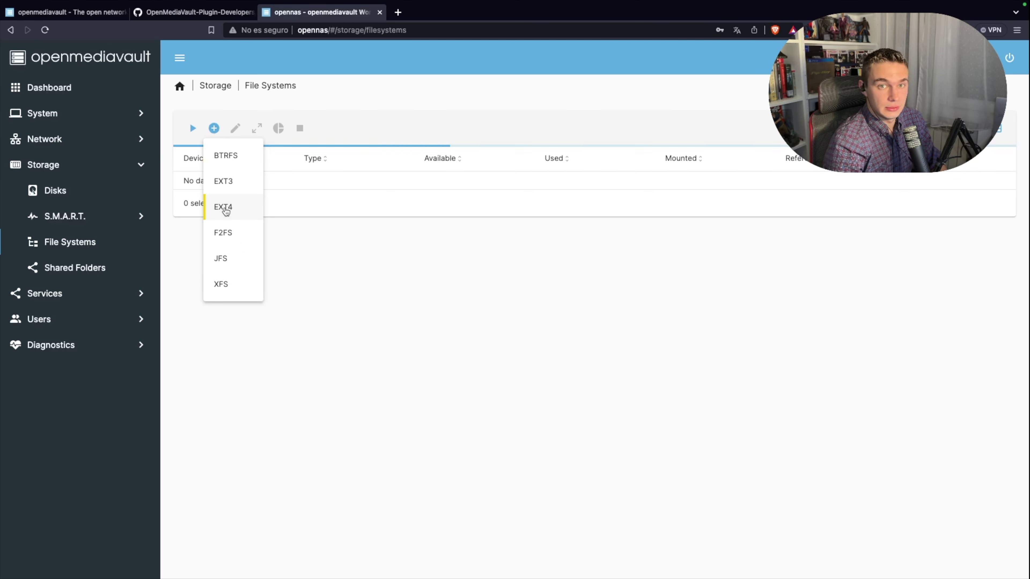
pyautogui.click(221, 215)
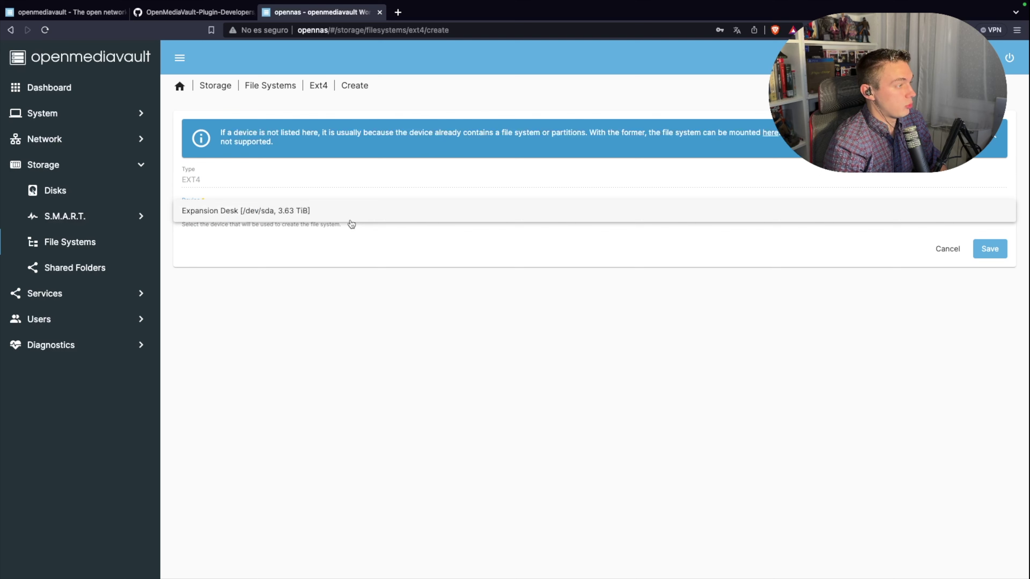
pyautogui.click(255, 219)
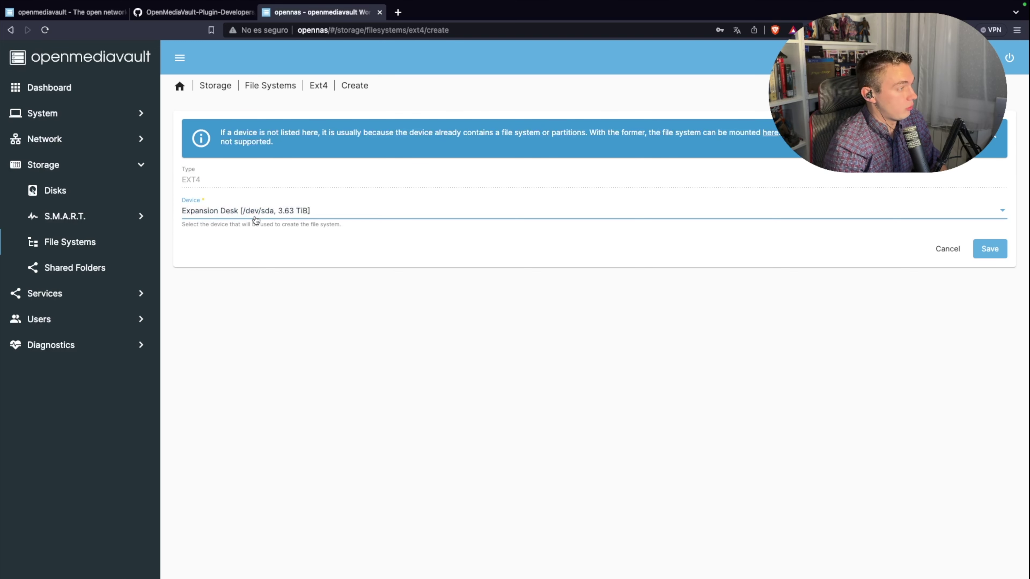
pyautogui.click(981, 254)
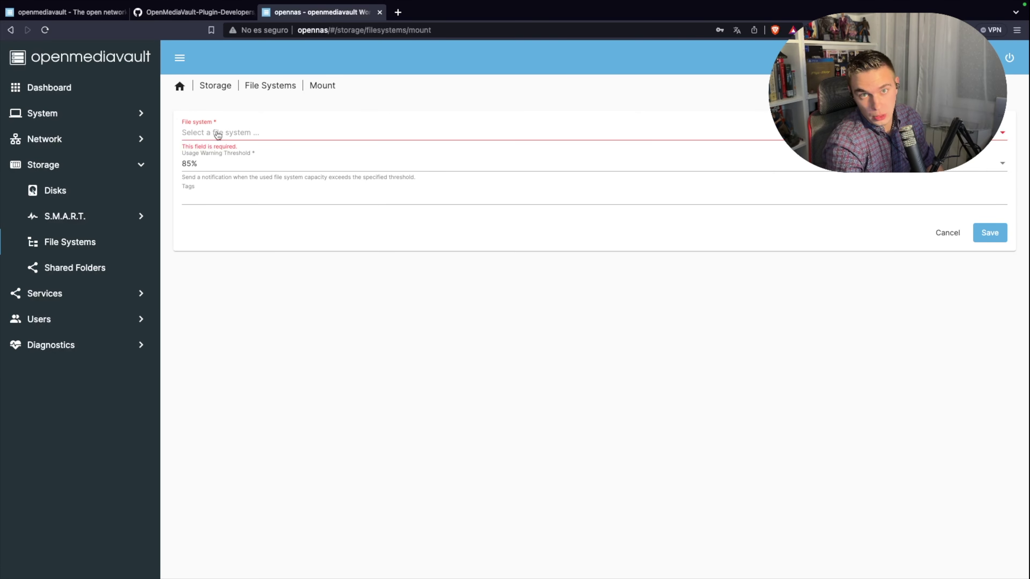
# Step: Mount /dev/sda1 [EXT4] with tags 3.5 and Expansion, and apply the changes
pyautogui.click(218, 134)
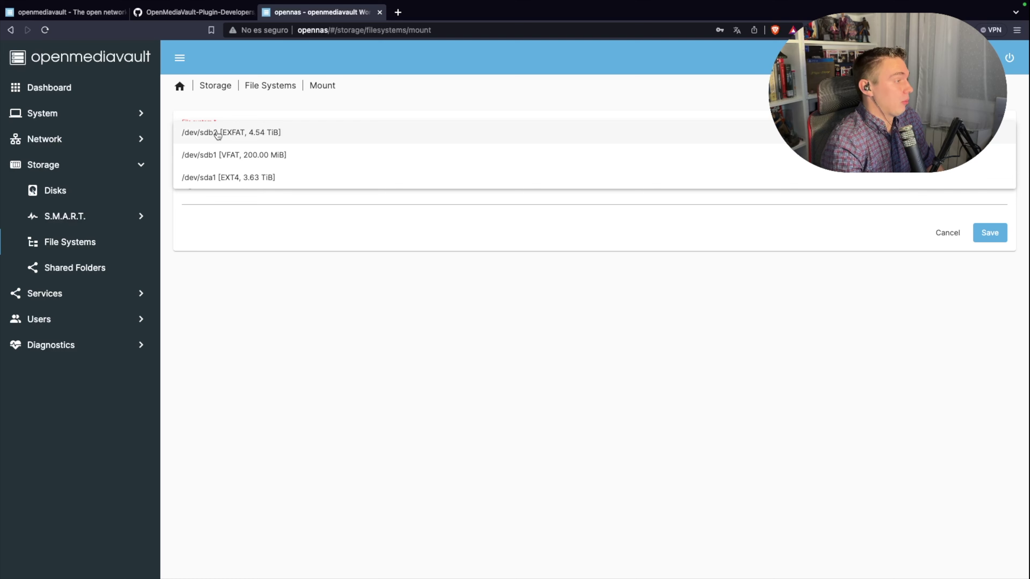
pyautogui.click(244, 182)
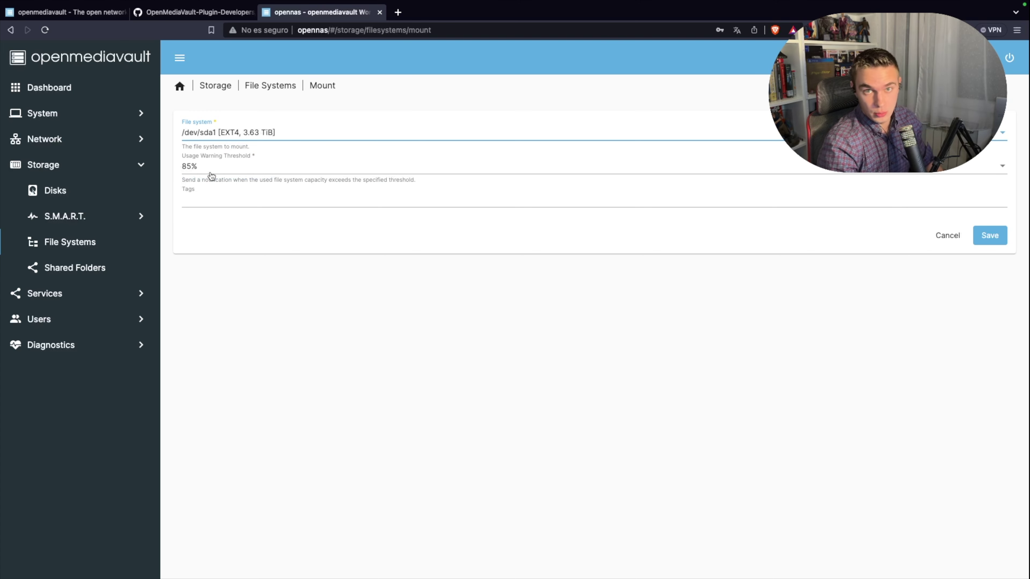
pyautogui.click(227, 198)
pyautogui.write('3')
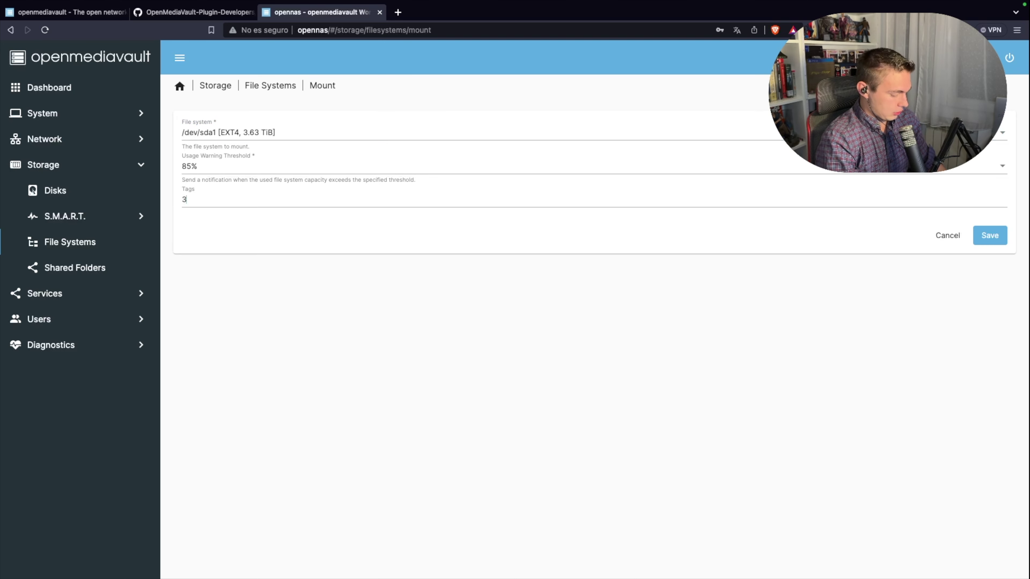
pyautogui.write('.5')
pyautogui.press('Return')
pyautogui.write('Expansion')
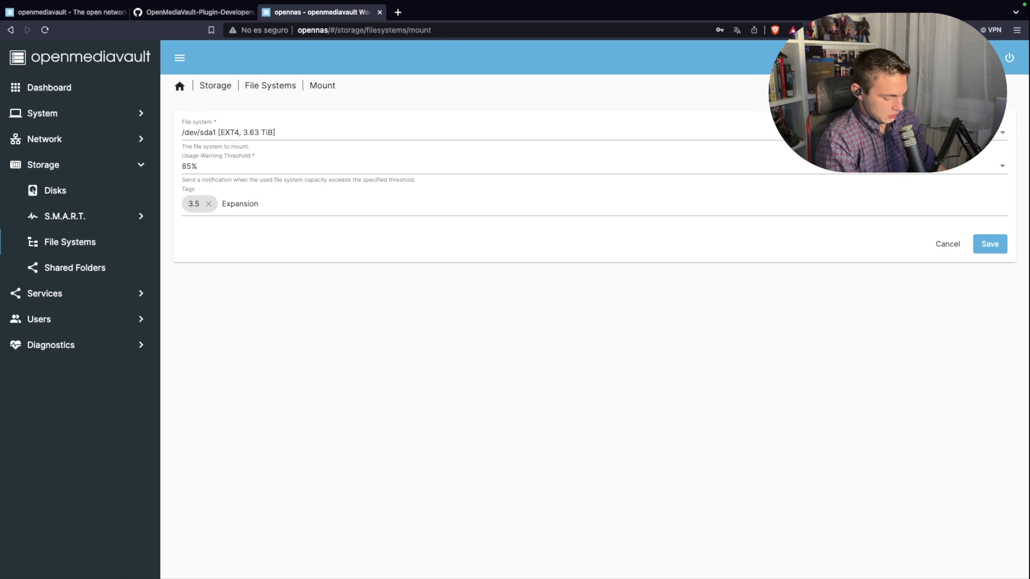
pyautogui.press('Return')
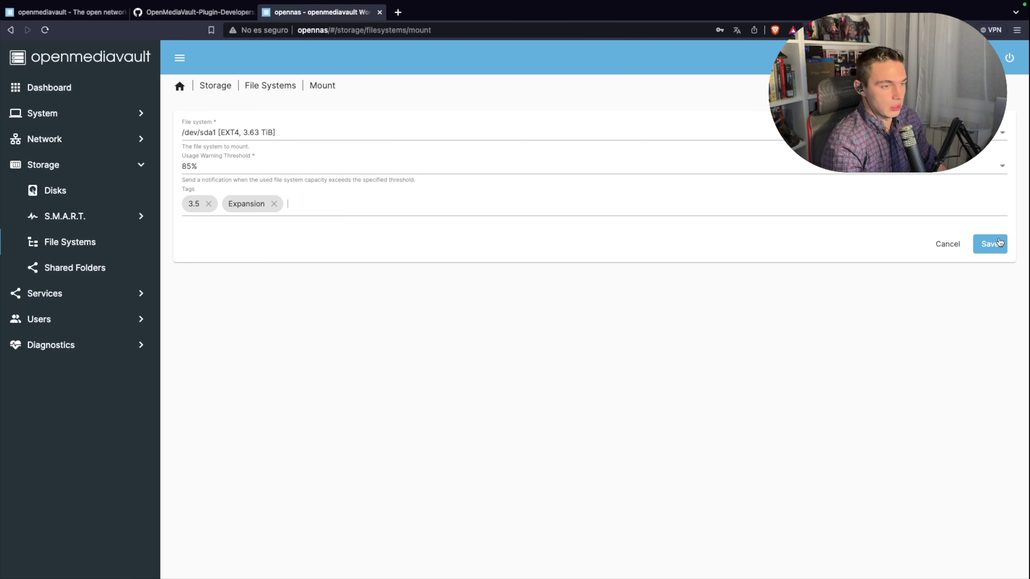
pyautogui.click(997, 244)
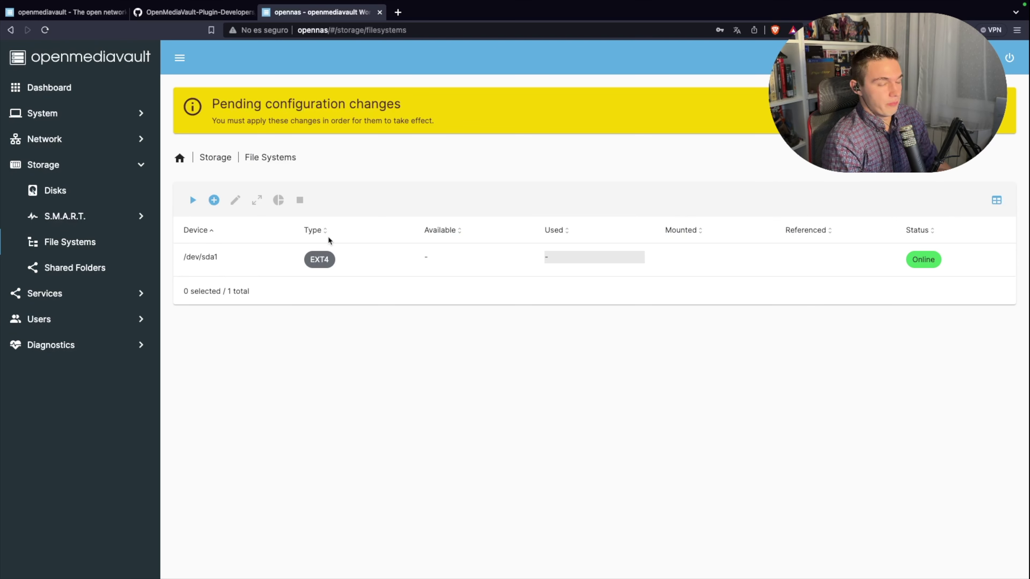
pyautogui.click(1005, 122)
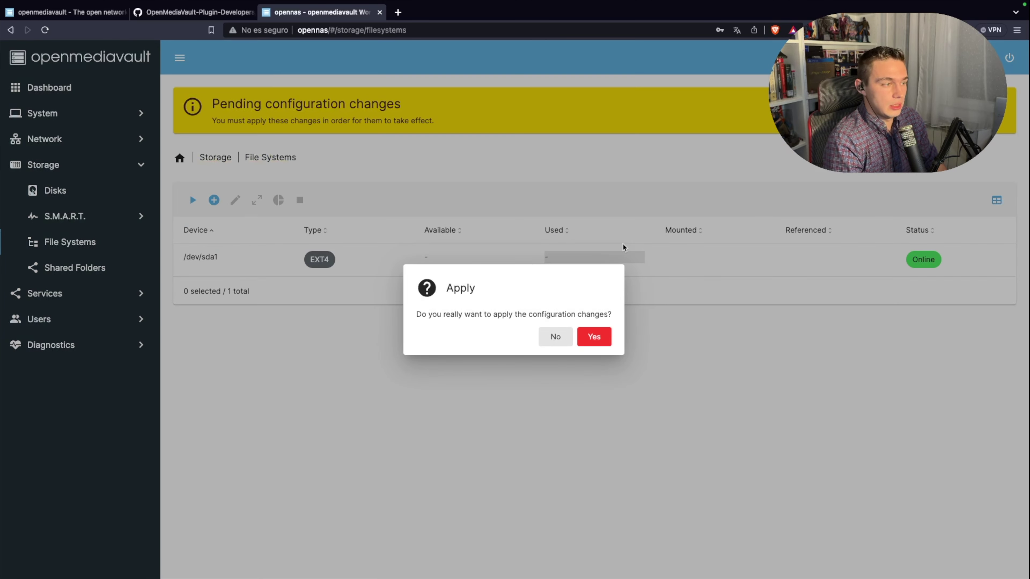
pyautogui.click(607, 340)
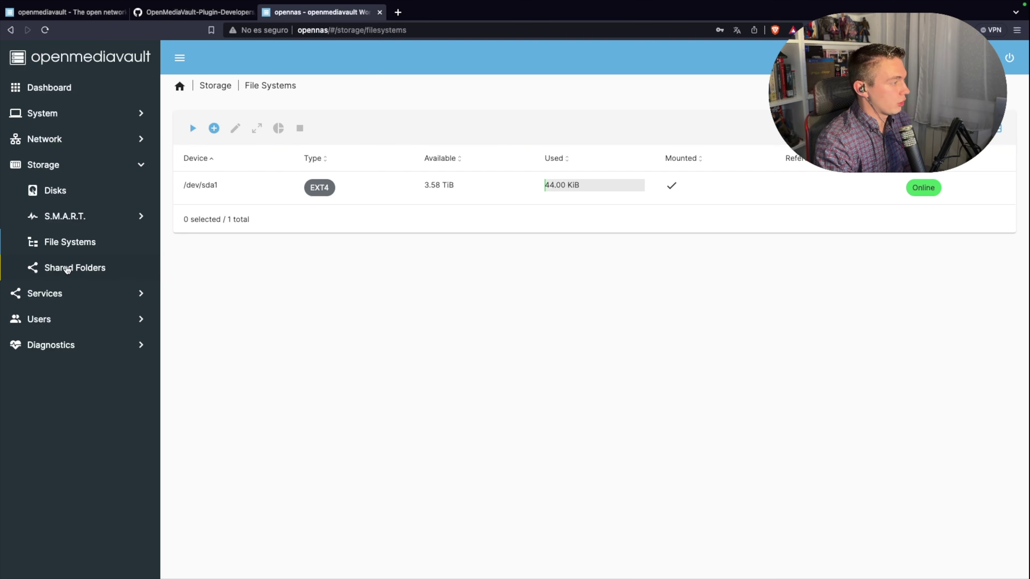
# Step: Create a new shared folder named MiExpansion on the /dev/sda1 file system
pyautogui.click(67, 268)
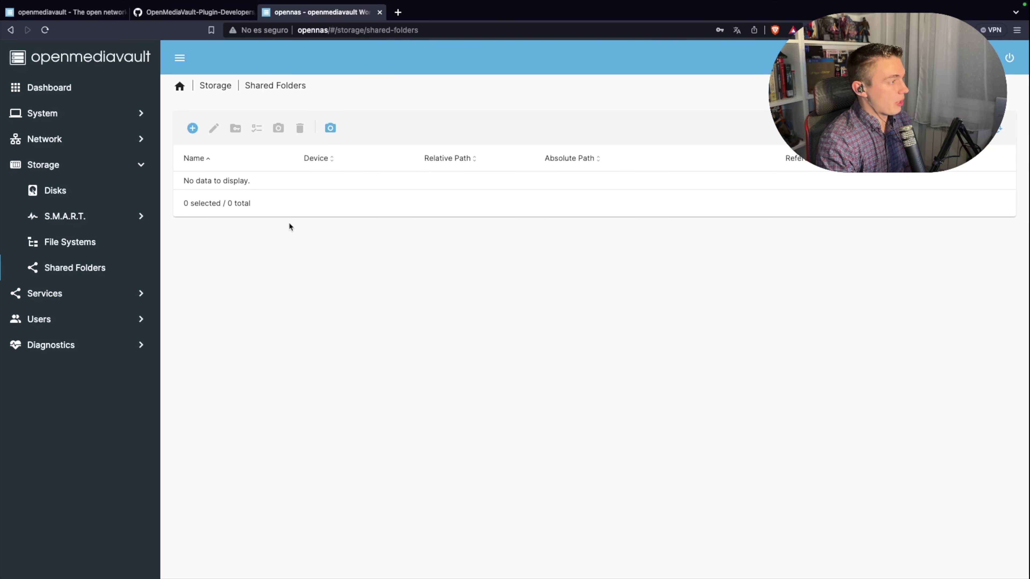
pyautogui.click(193, 128)
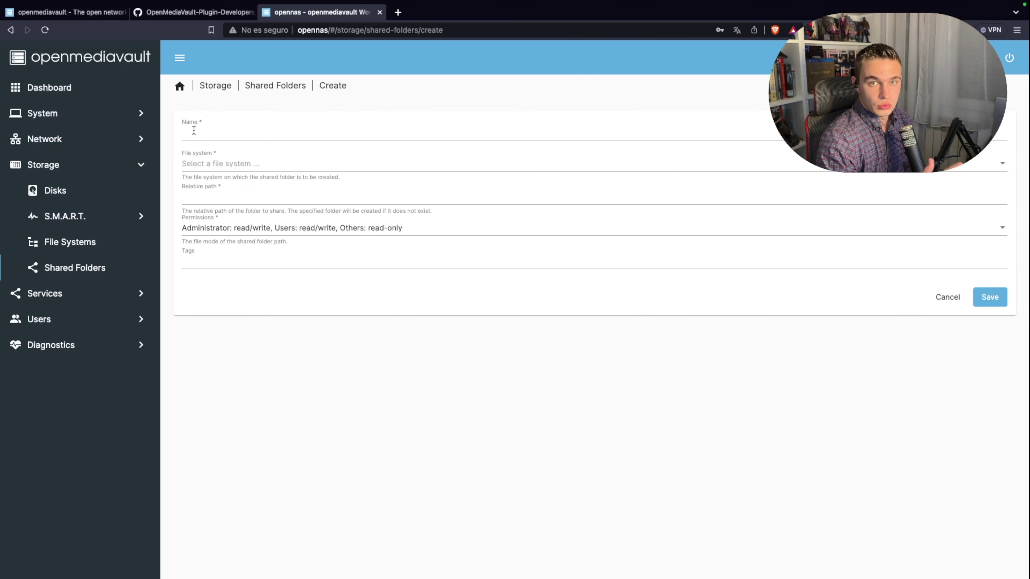
pyautogui.click(192, 132)
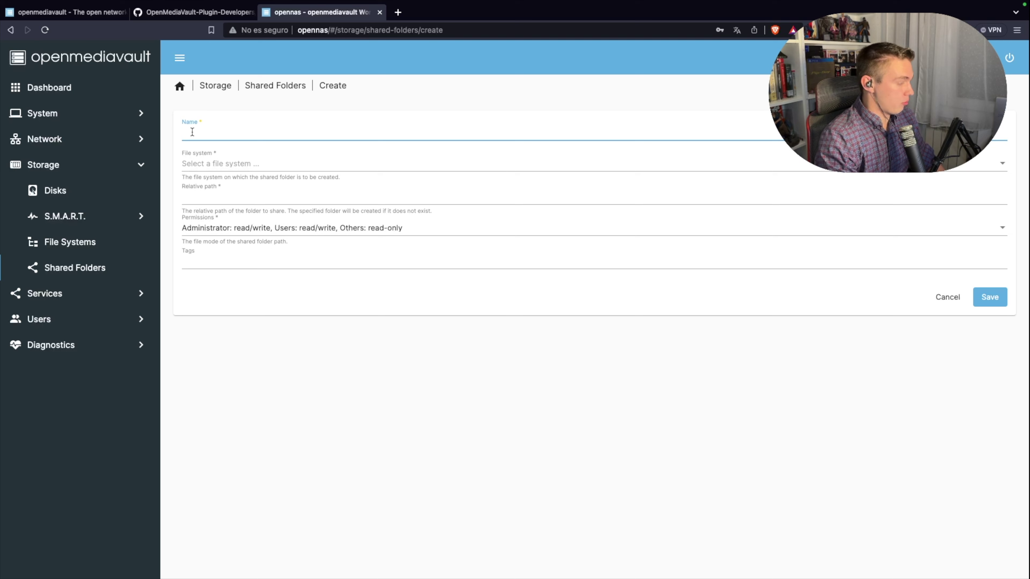
pyautogui.write('MiExpansion')
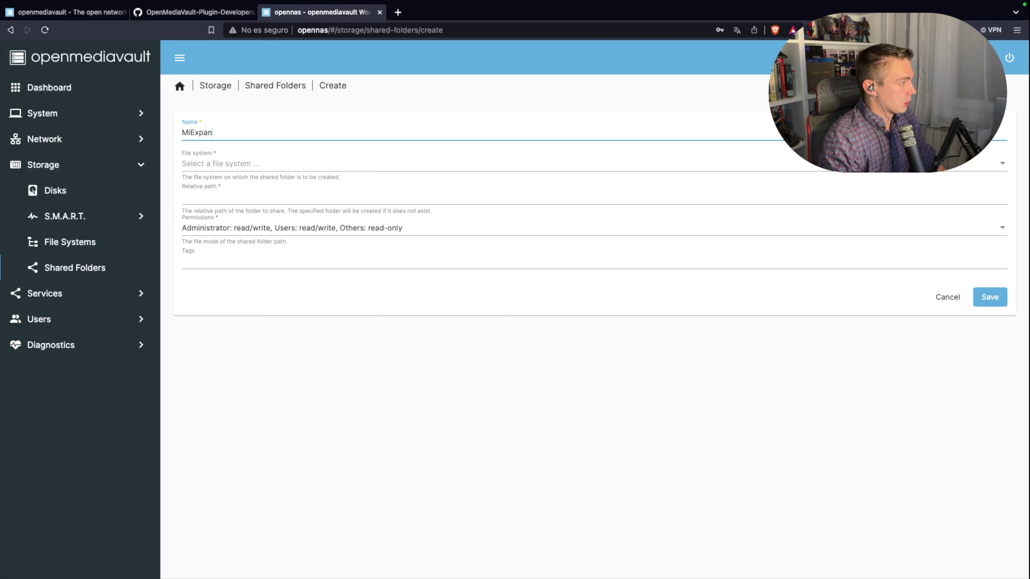
pyautogui.click(241, 155)
pyautogui.click(224, 164)
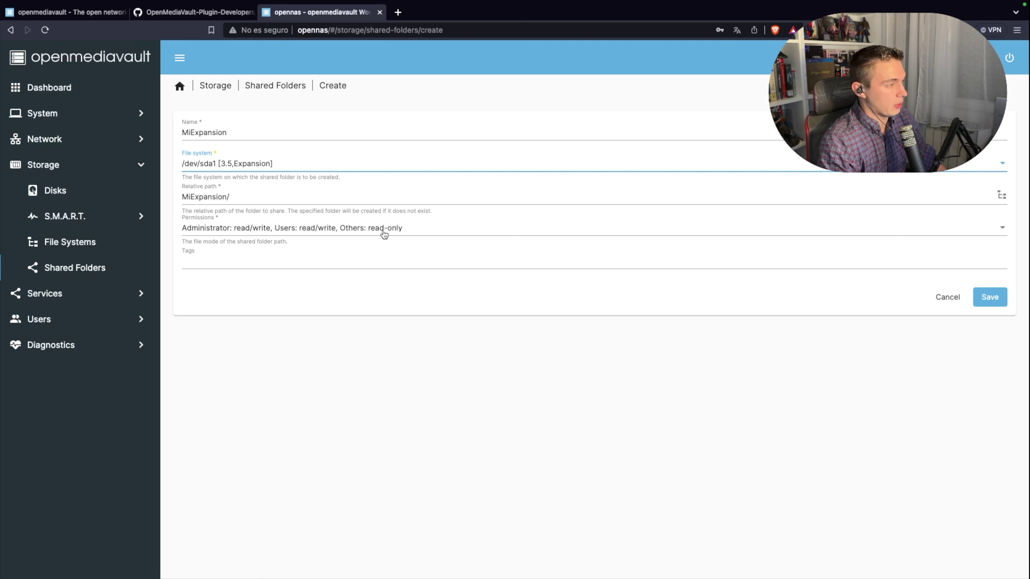
# Step: Tag the folder carpeta principal, save it, and apply the configuration changes
pyautogui.click(634, 258)
pyautogui.write('carpeta ')
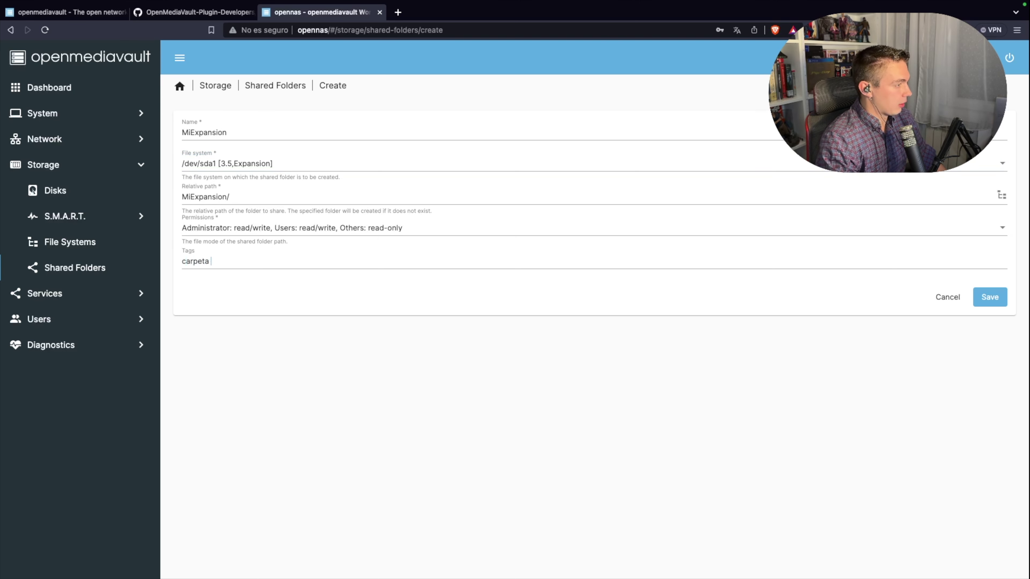
pyautogui.write('principa')
pyautogui.press('Return')
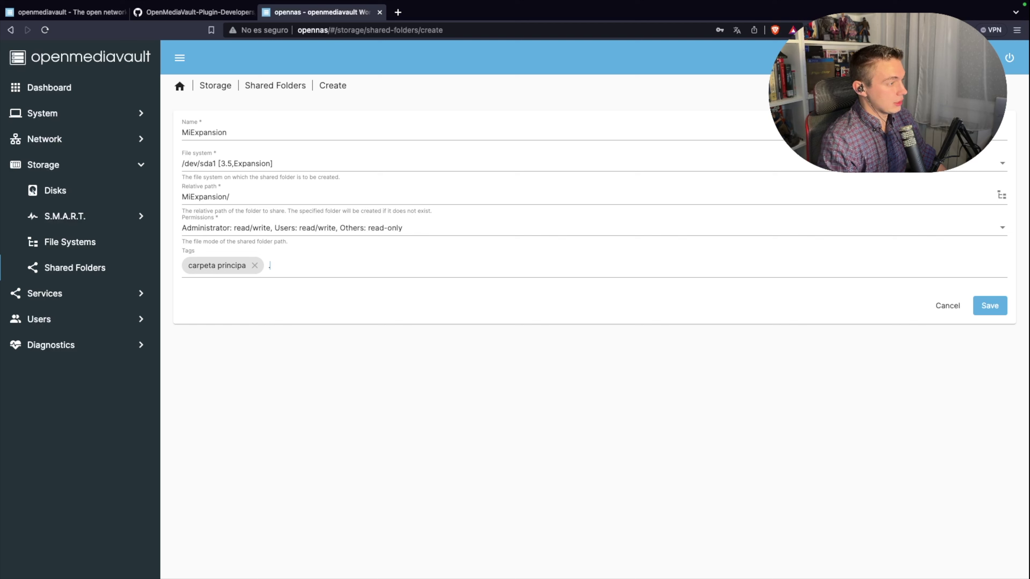
pyautogui.click(254, 265)
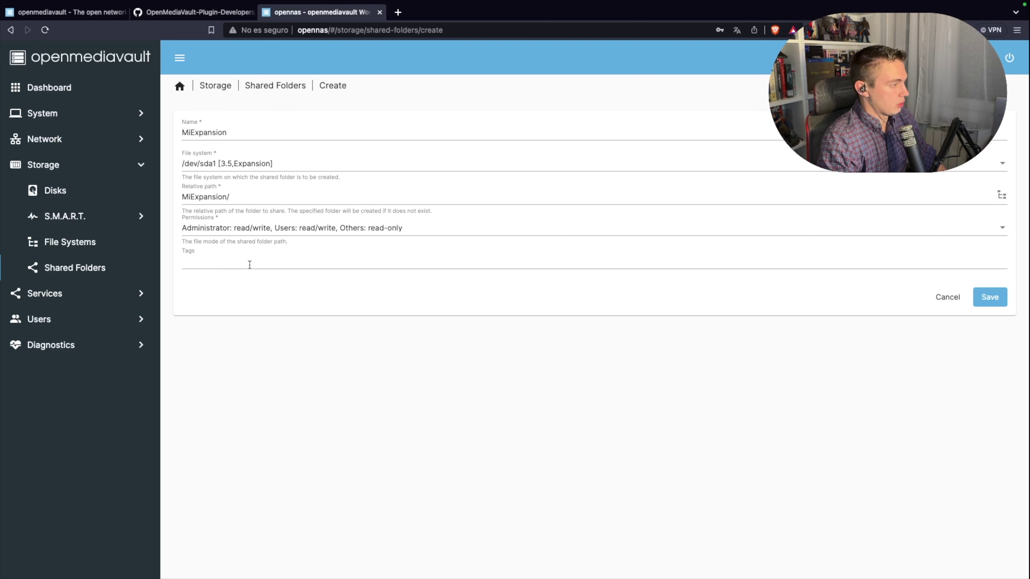
pyautogui.write('carpeta principal')
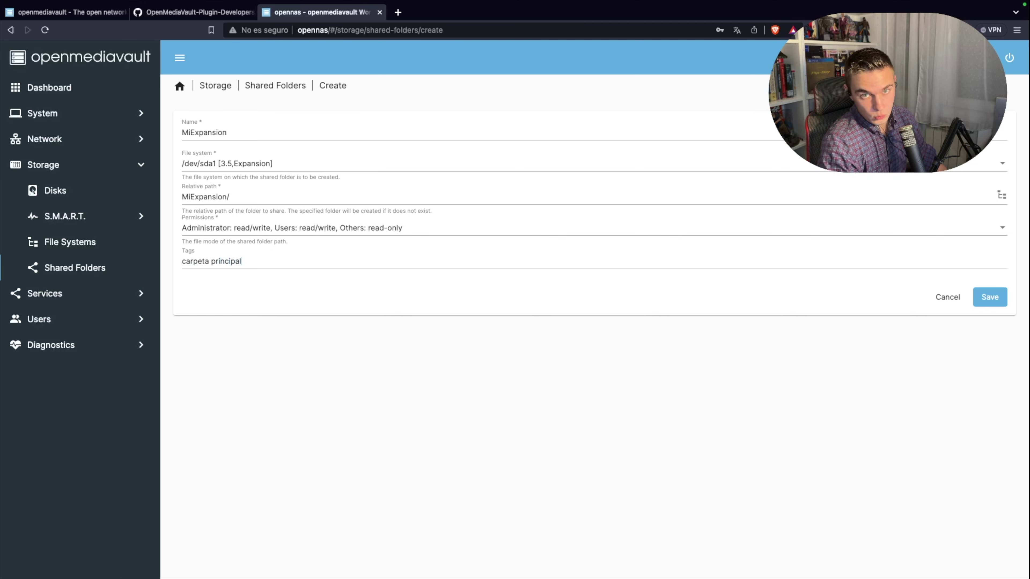
pyautogui.press('Return')
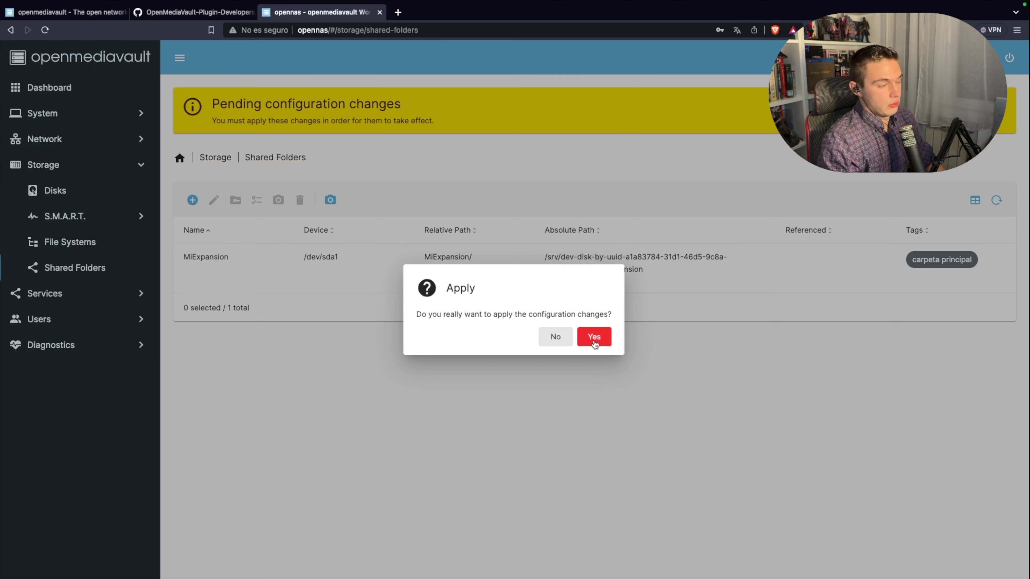
pyautogui.click(595, 339)
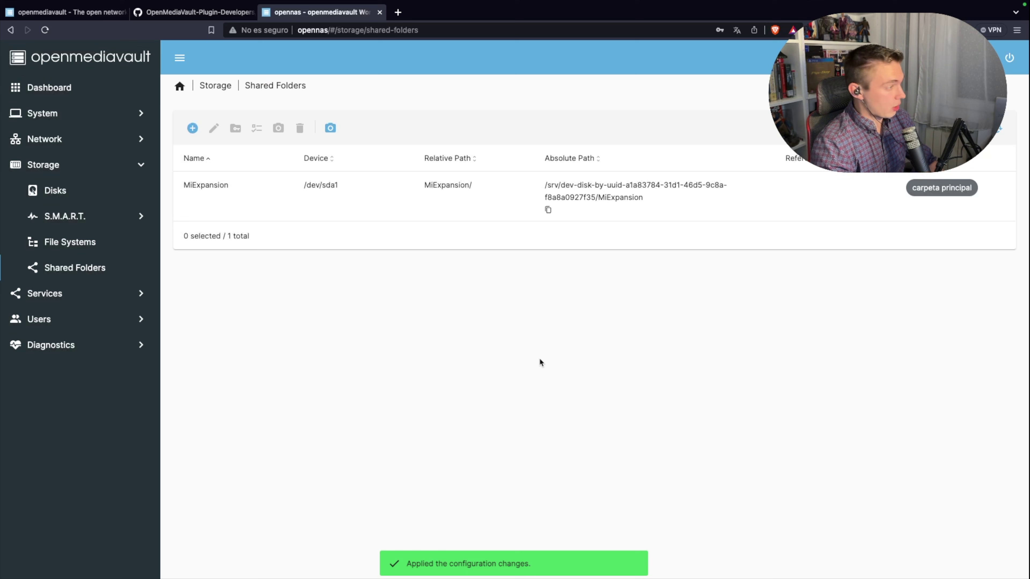
# Step: Open the Services overview and then the SMB/CIFS service page
pyautogui.click(61, 293)
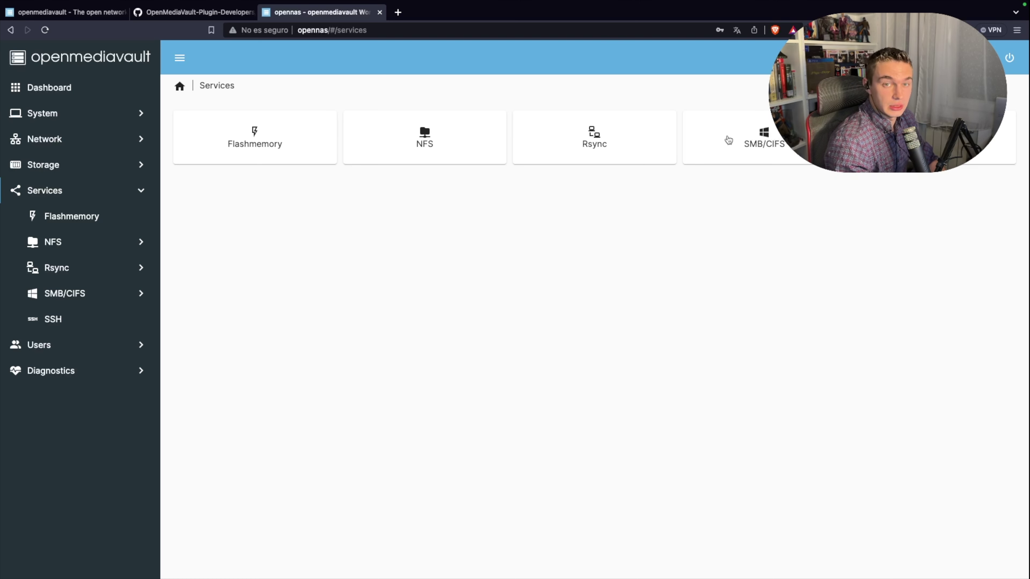
pyautogui.click(770, 146)
# Step: Enable the SMB/CIFS service, save its settings, and apply the changes
pyautogui.click(363, 131)
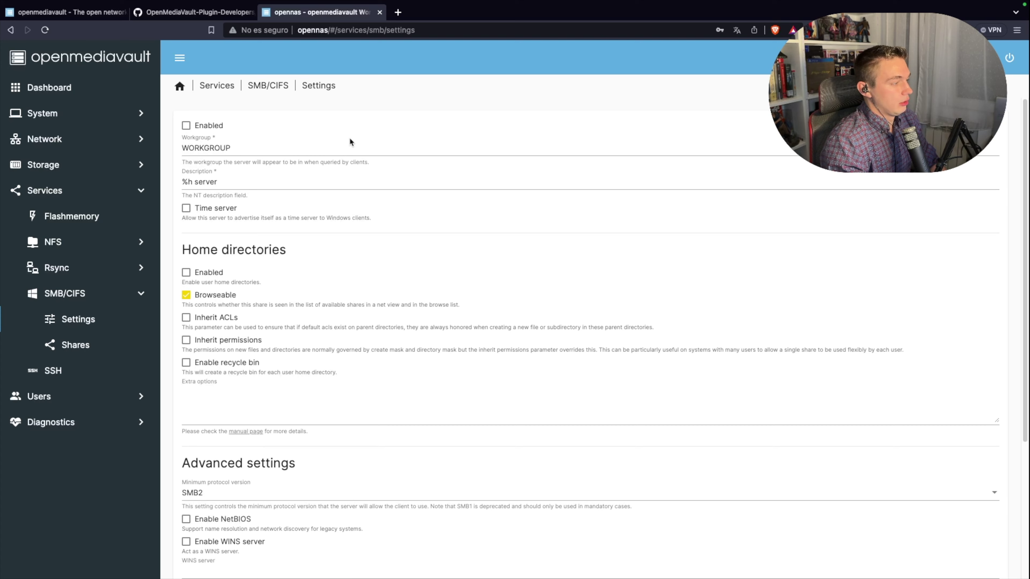
pyautogui.scroll(-5, 350, 139)
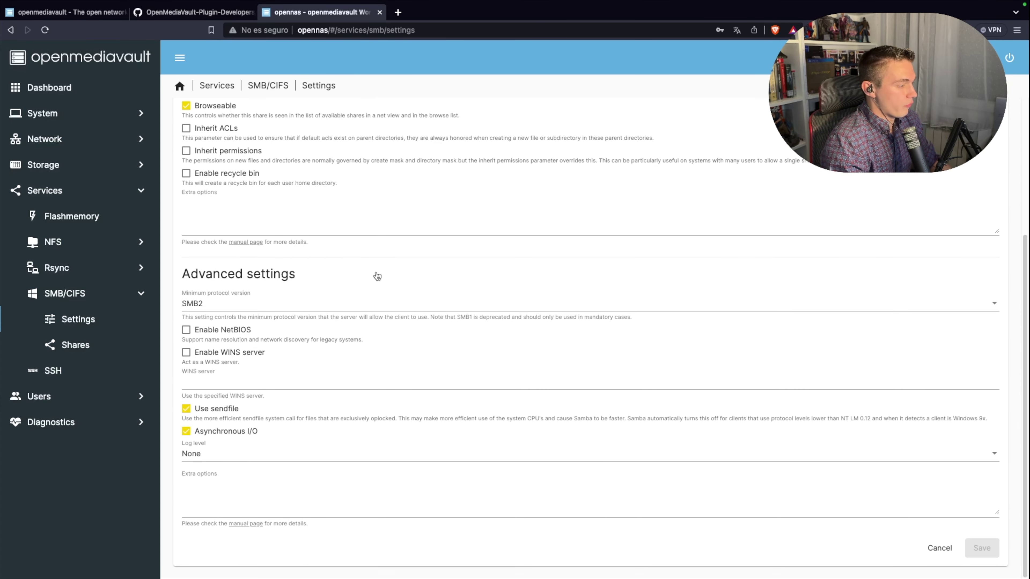
pyautogui.scroll(5, 375, 274)
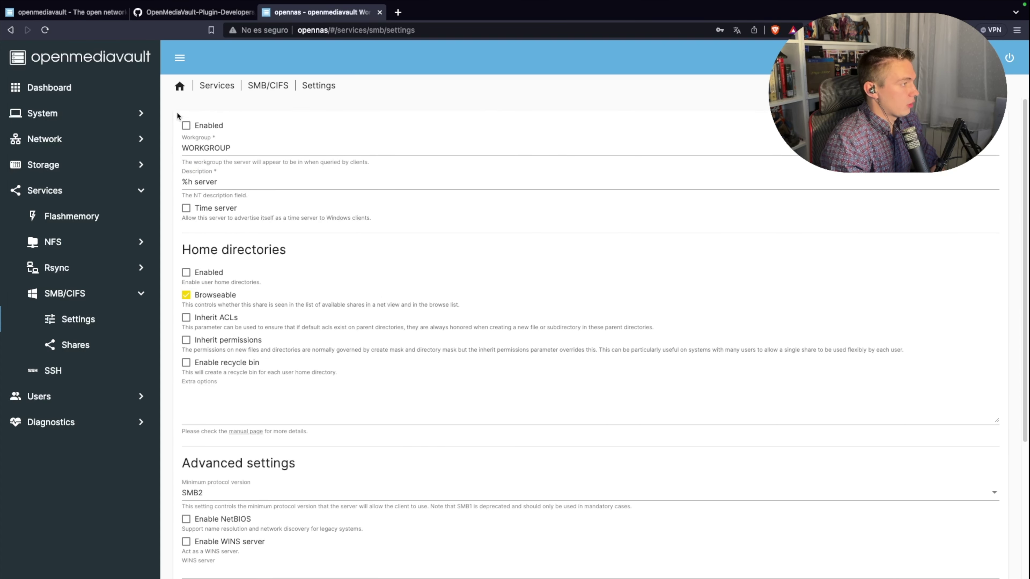
pyautogui.click(186, 126)
pyautogui.scroll(-5, 339, 133)
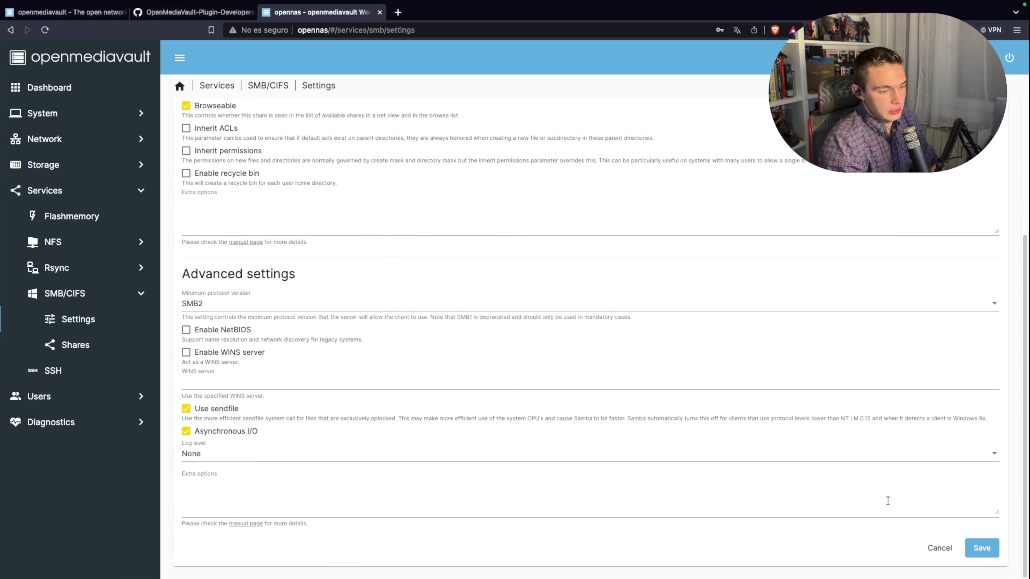
pyautogui.click(981, 549)
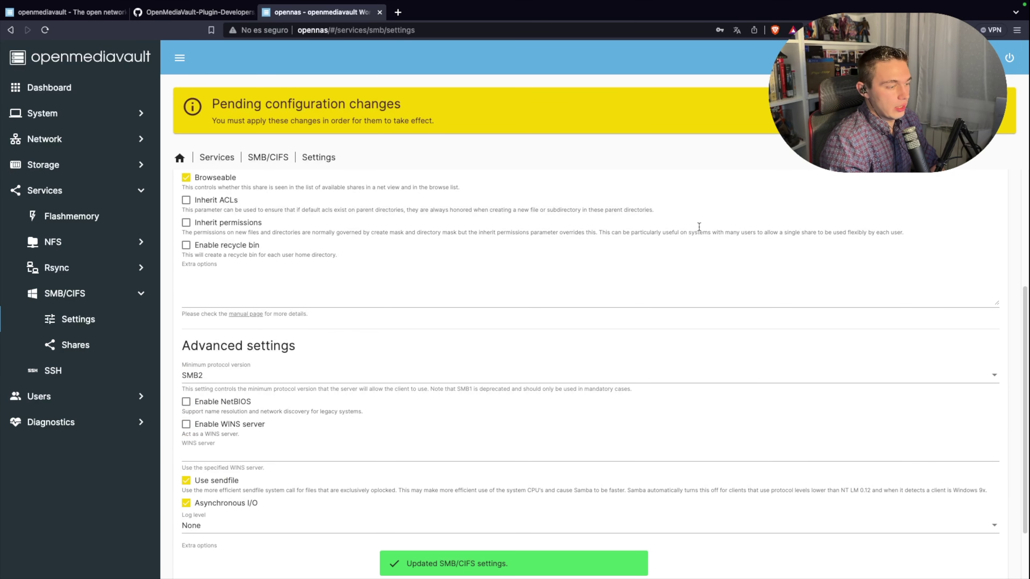
pyautogui.click(1001, 118)
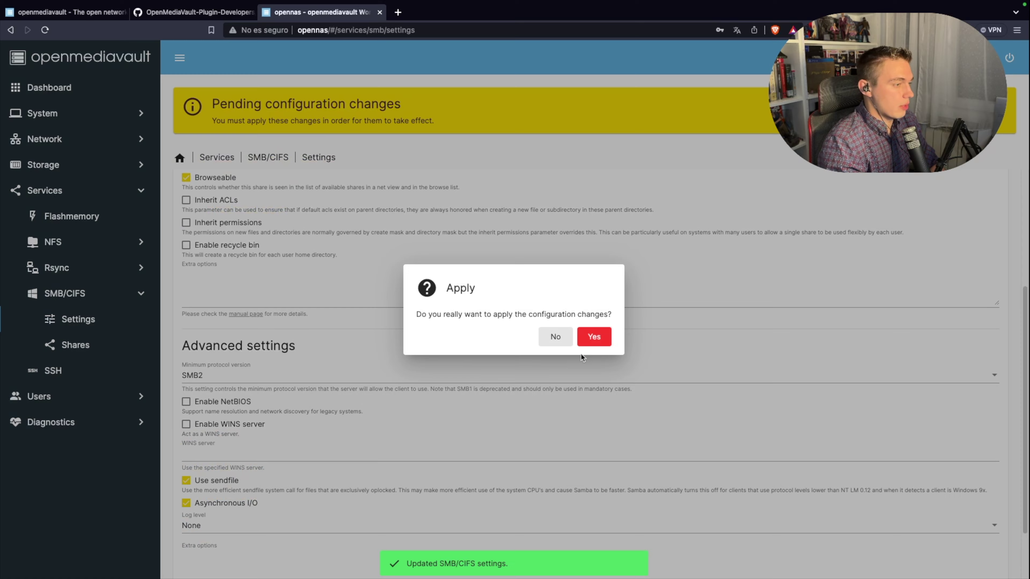
pyautogui.click(594, 339)
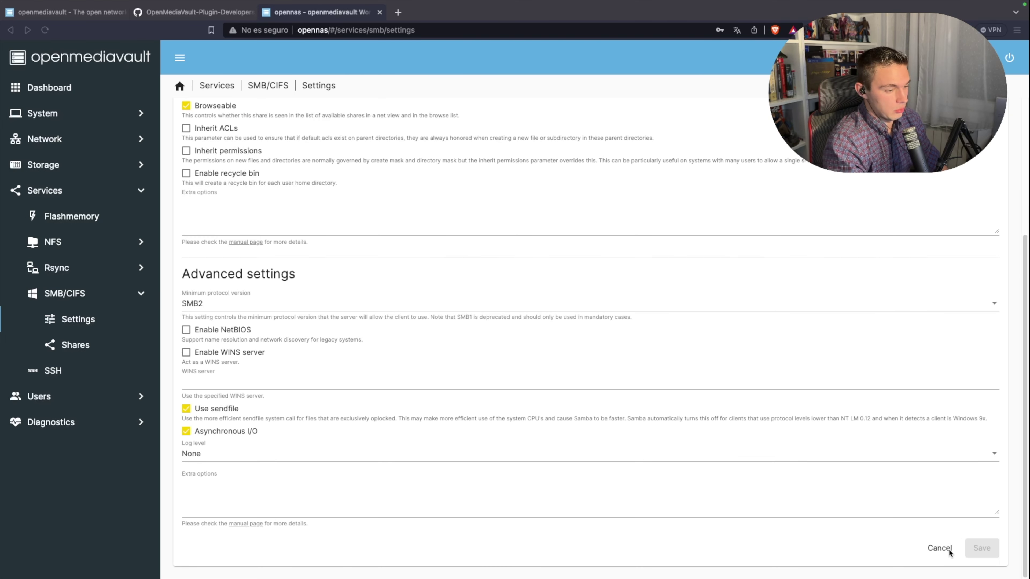
# Step: Add an SMB share for the MiExpansion shared folder and apply the changes
pyautogui.click(86, 341)
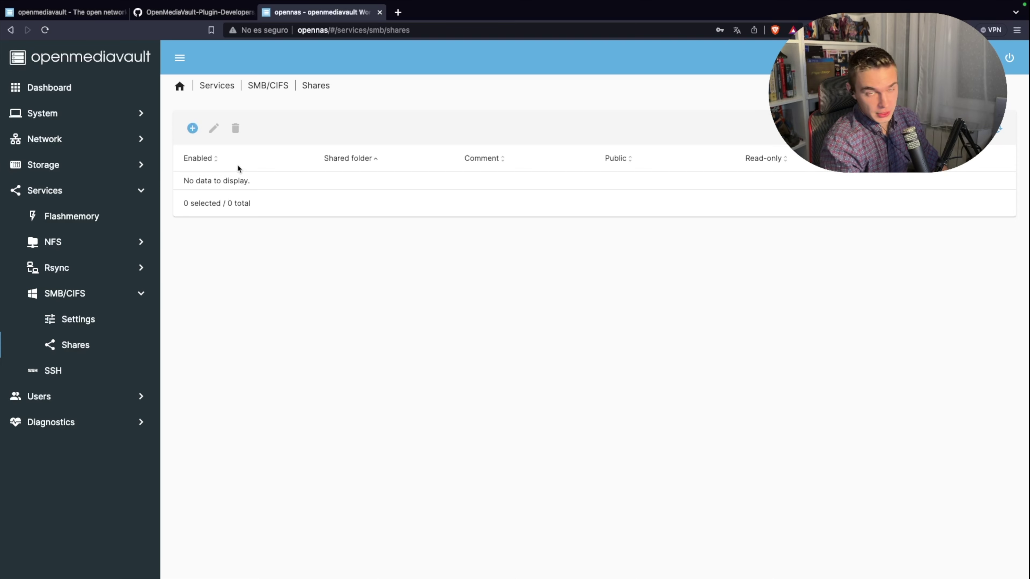
pyautogui.click(192, 129)
pyautogui.click(226, 151)
pyautogui.click(227, 150)
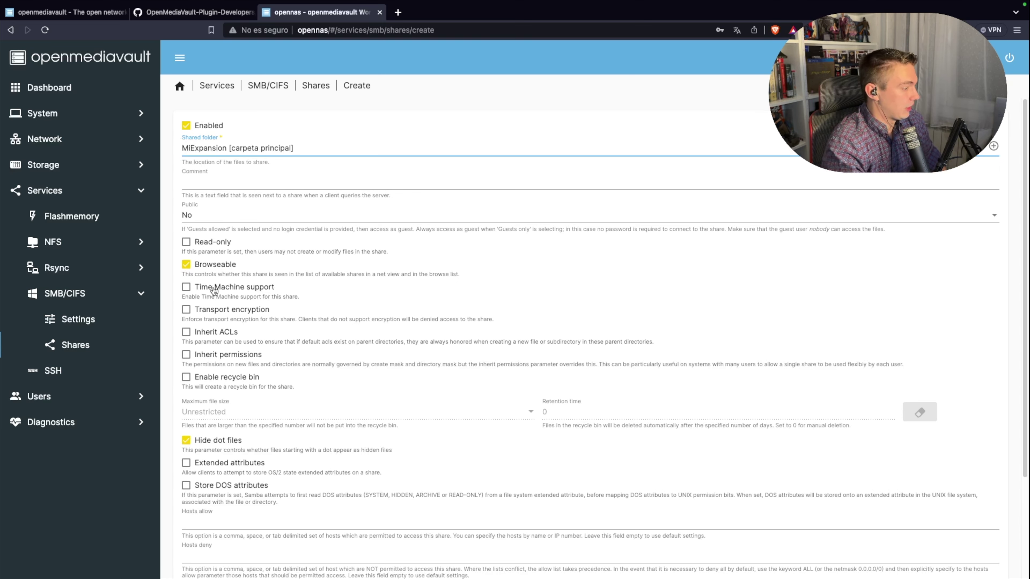
pyautogui.scroll(-2, 288, 295)
pyautogui.scroll(-1, 647, 391)
pyautogui.click(986, 550)
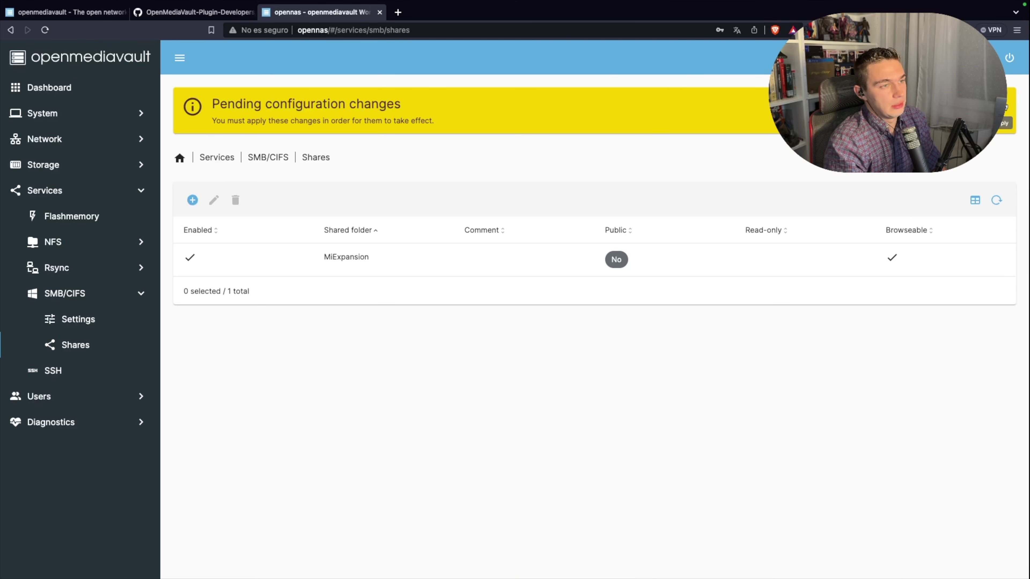
pyautogui.click(1004, 122)
pyautogui.click(593, 335)
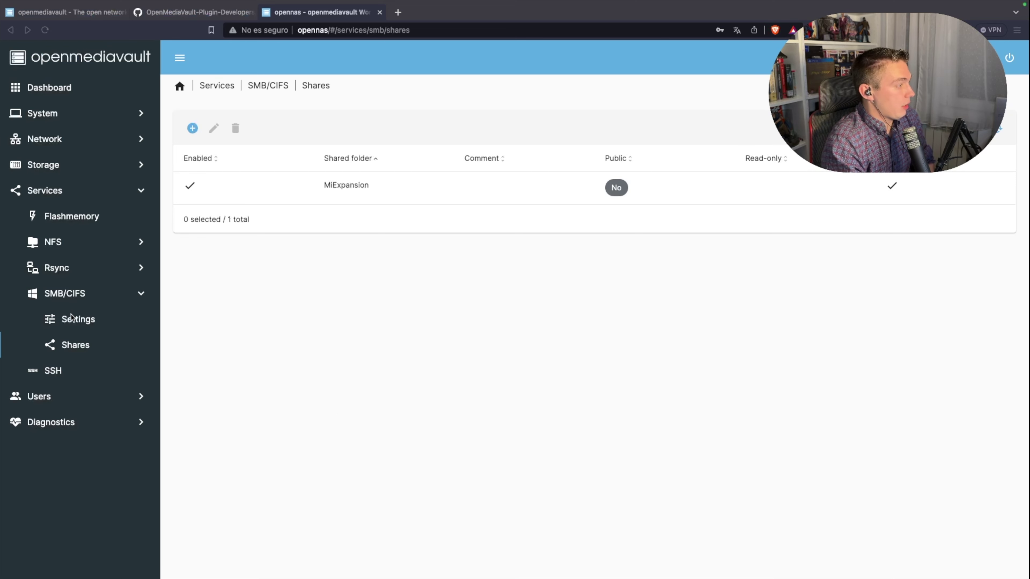
# Step: Give the MiExpansion shared folder Read/Write access for the user and its group, then save
pyautogui.click(57, 166)
pyautogui.click(58, 264)
pyautogui.click(222, 182)
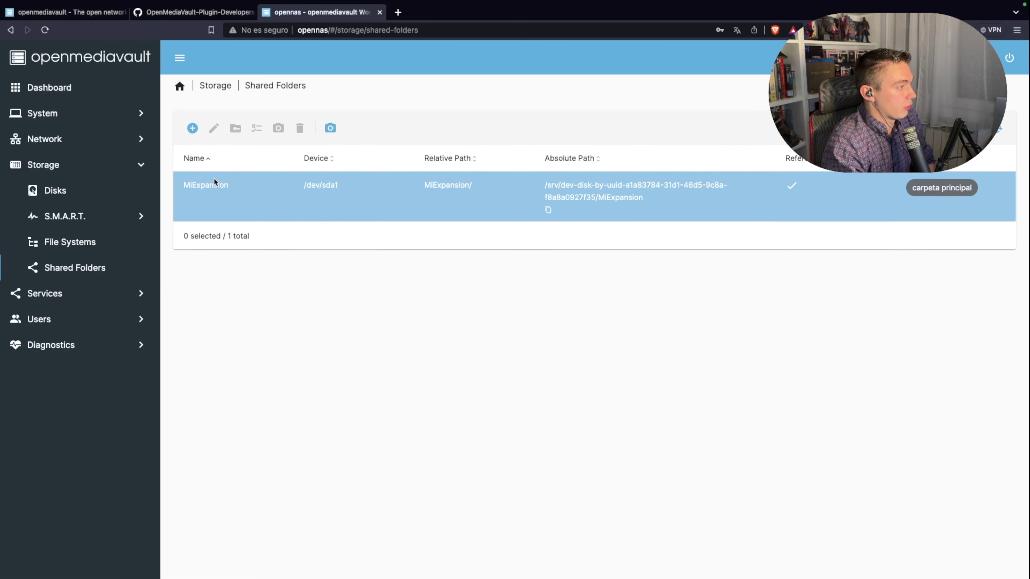
pyautogui.click(235, 128)
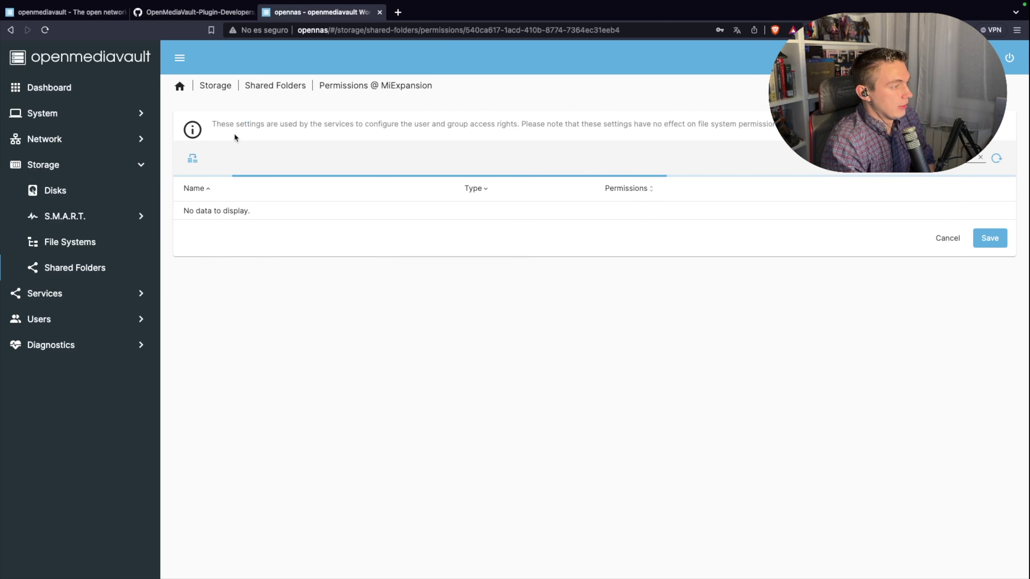
pyautogui.click(403, 242)
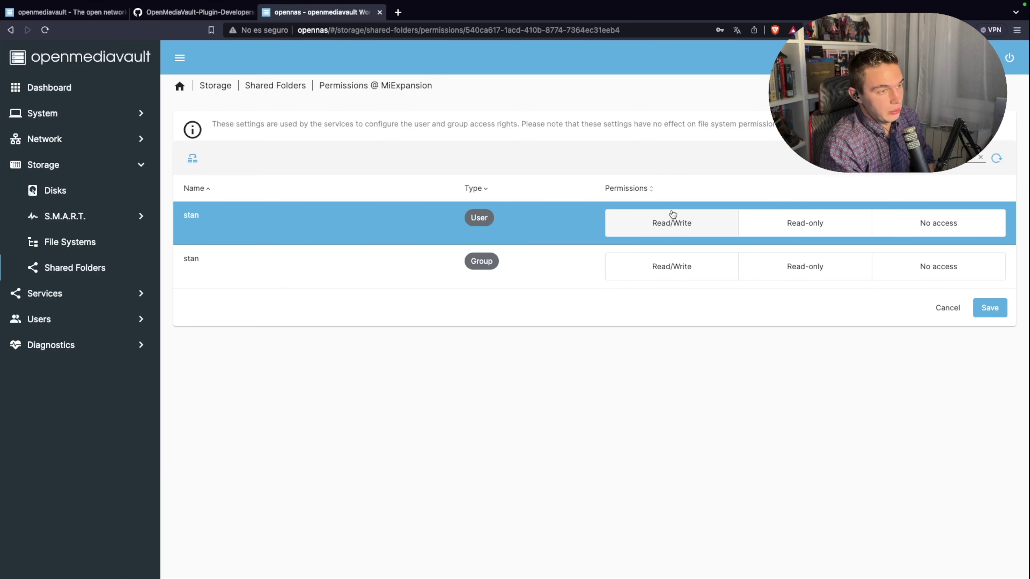
pyautogui.click(674, 225)
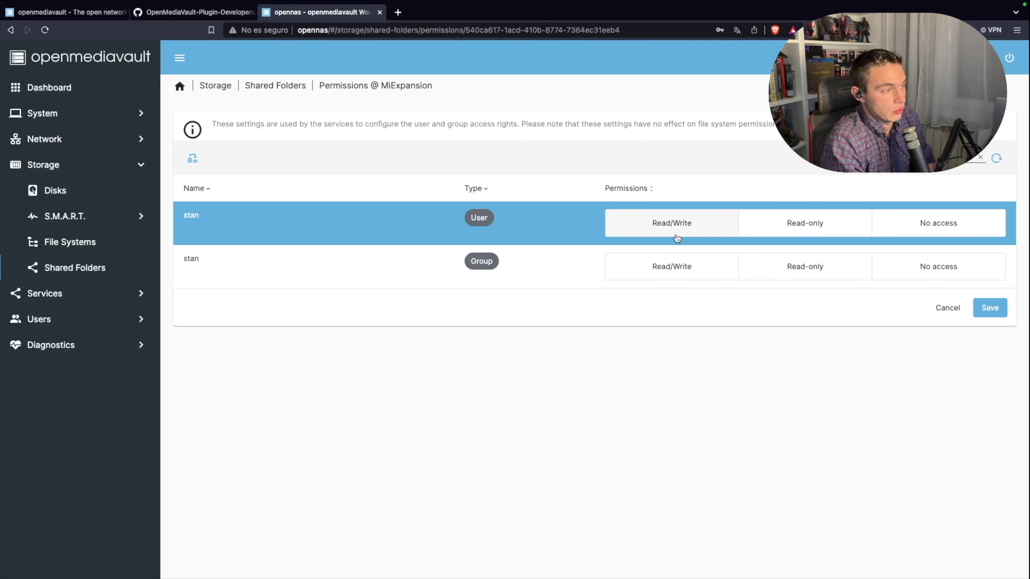
pyautogui.click(665, 267)
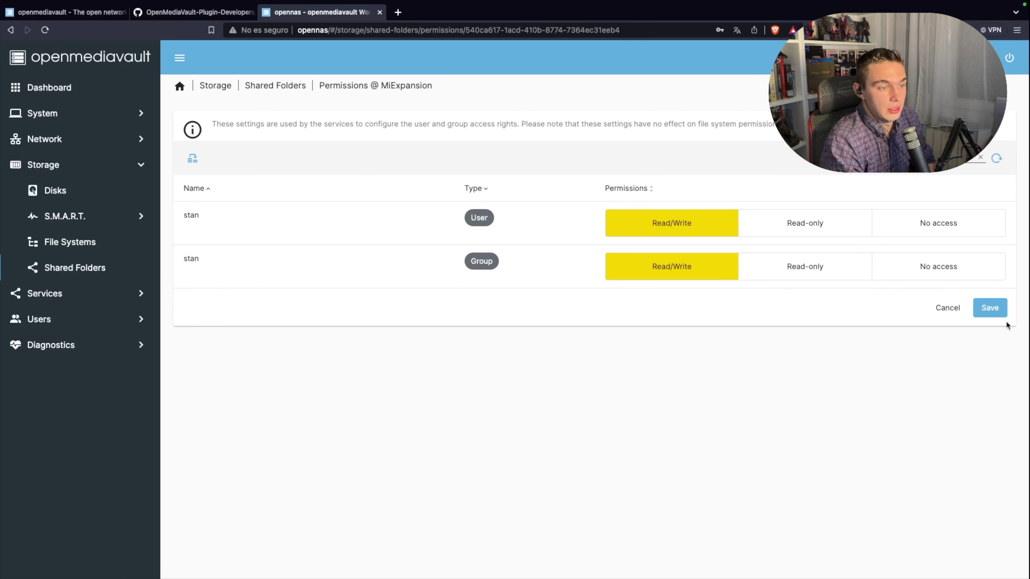
pyautogui.click(999, 316)
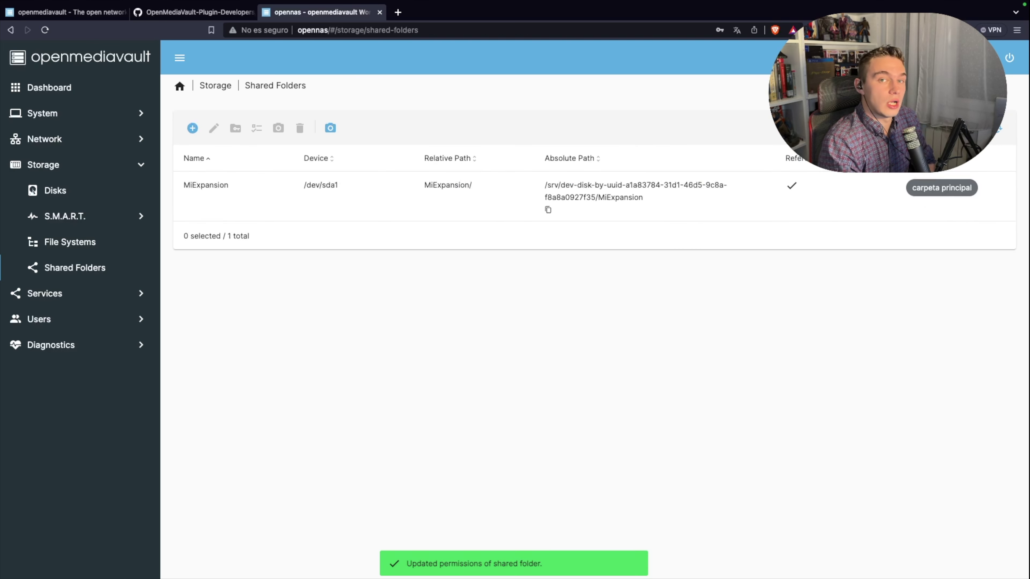
# Step: Apply pending changes, then attempt a Finder login to smb://opennas/MiExpansion and cancel it
pyautogui.click(973, 110)
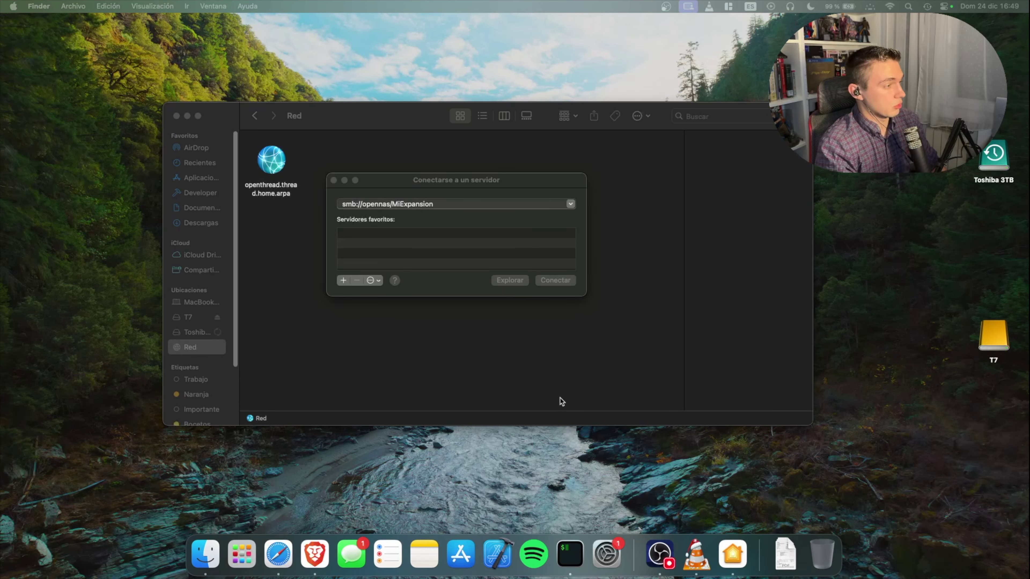
pyautogui.click(449, 185)
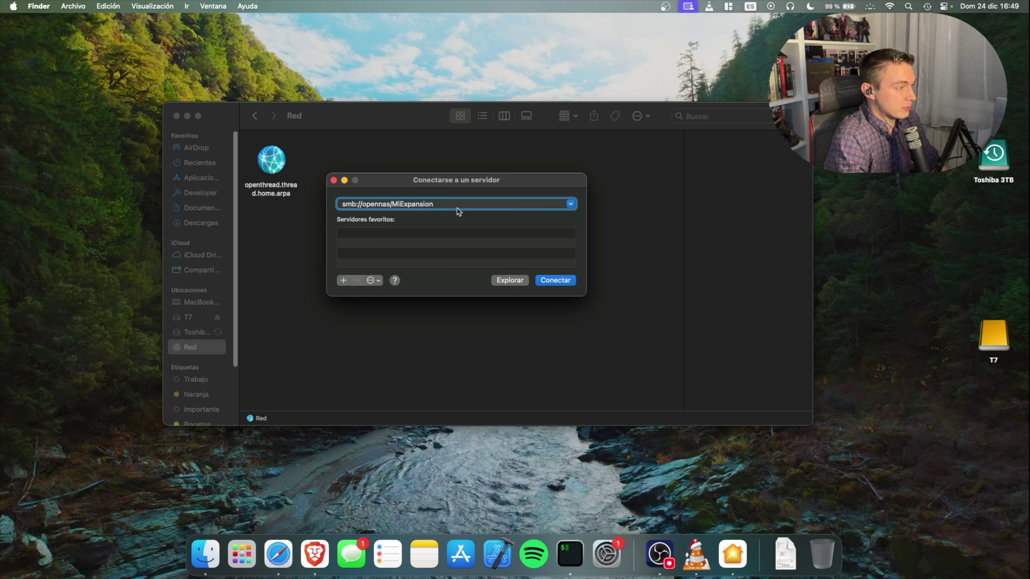
pyautogui.click(553, 282)
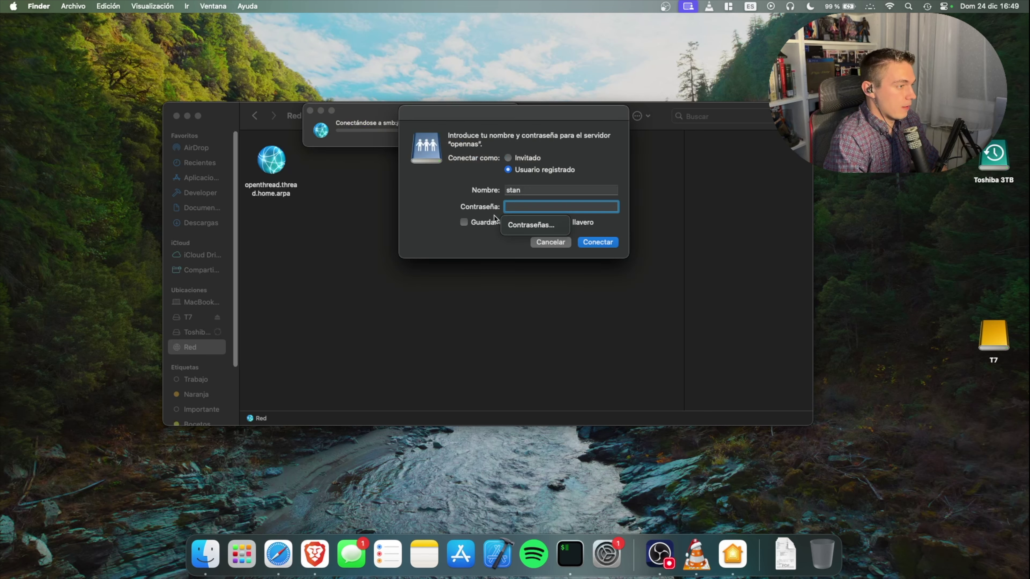
pyautogui.write('********')
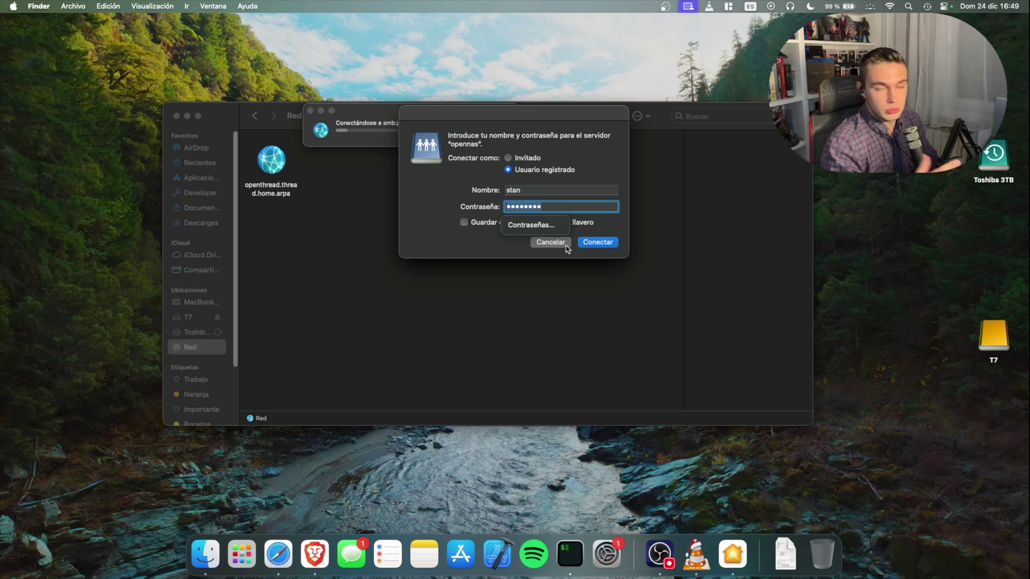
pyautogui.click(565, 244)
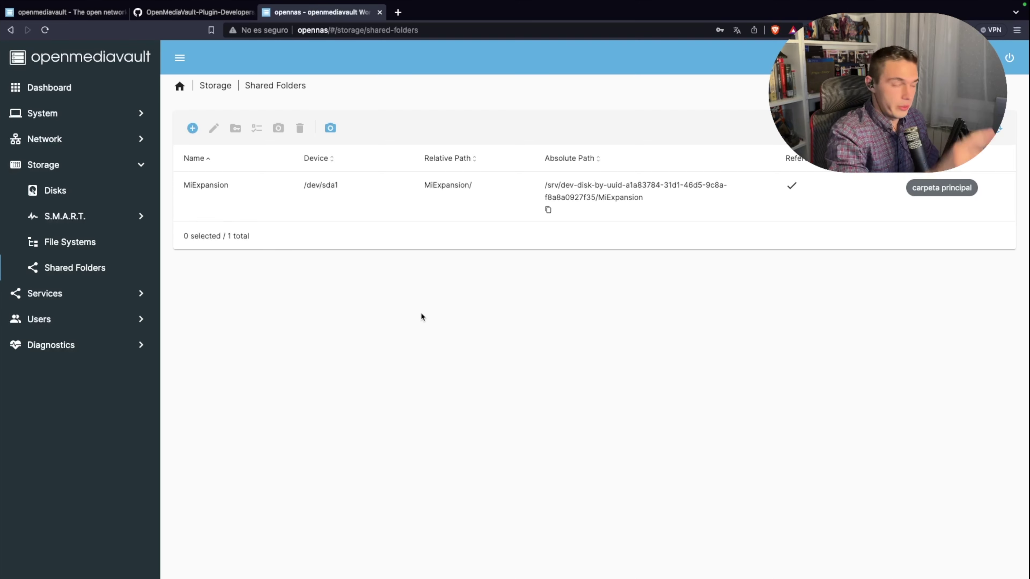
# Step: Edit the user account under Users and save it with a new password
pyautogui.click(63, 320)
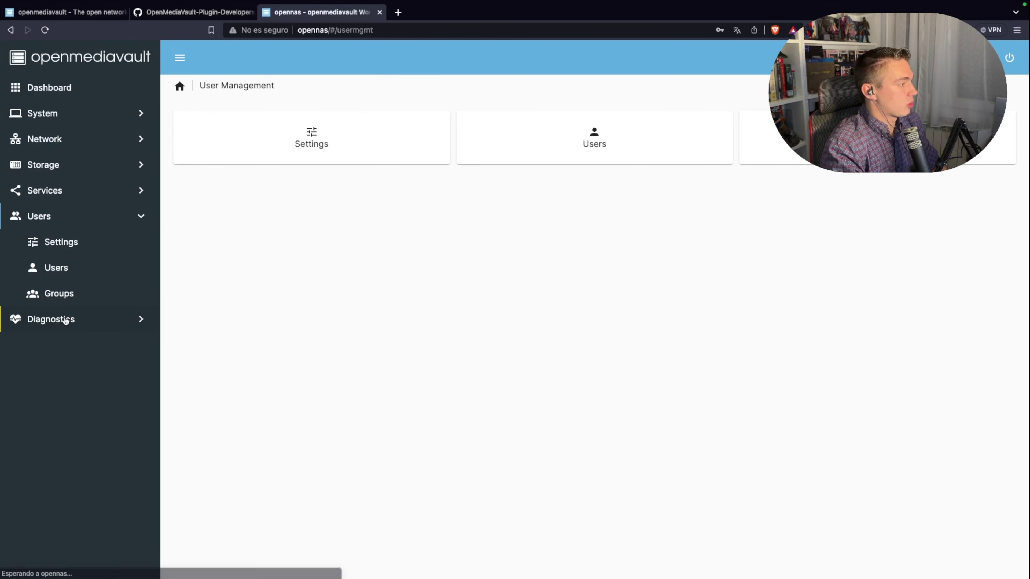
pyautogui.click(543, 154)
pyautogui.click(216, 187)
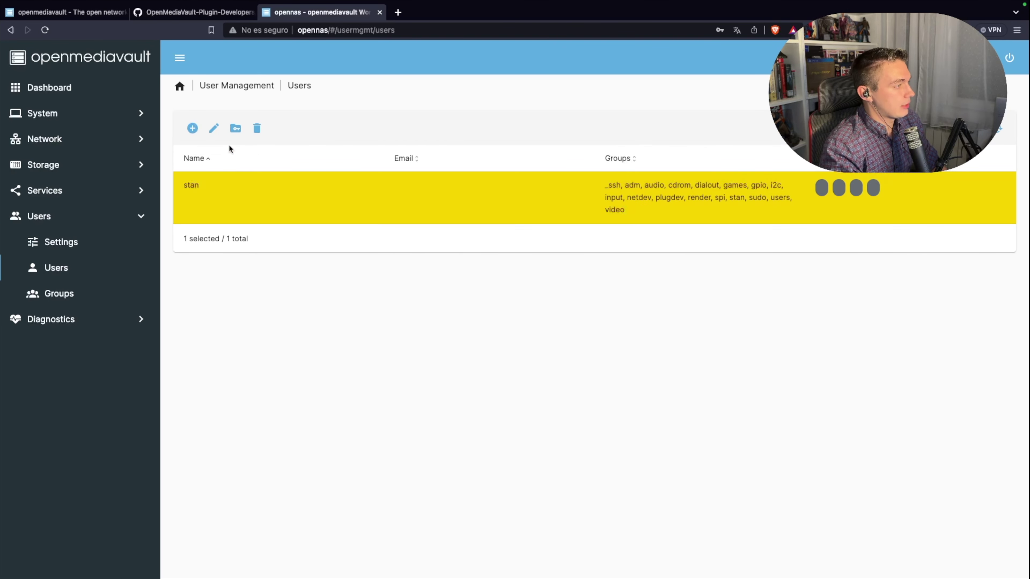
pyautogui.click(214, 128)
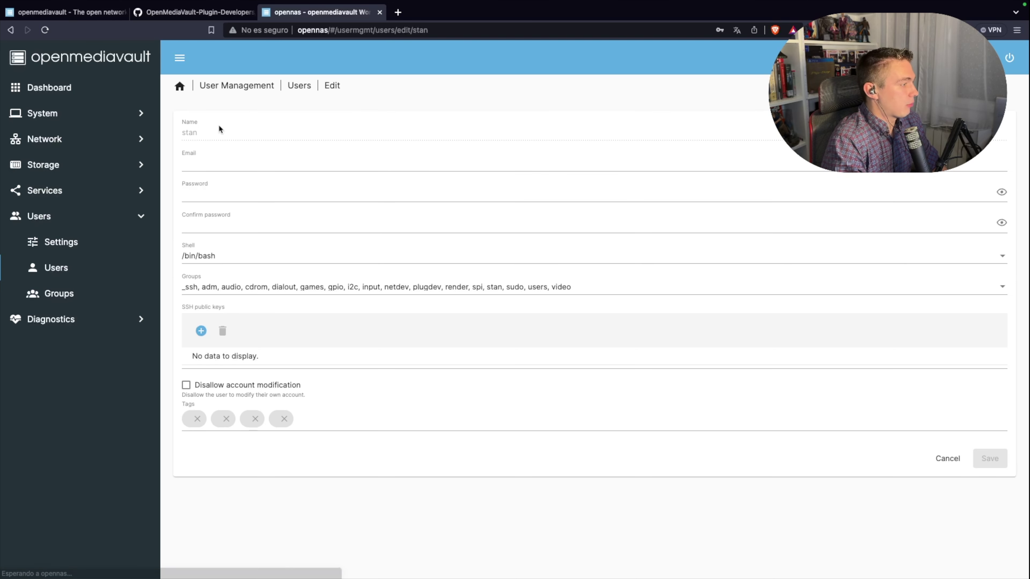
pyautogui.click(217, 191)
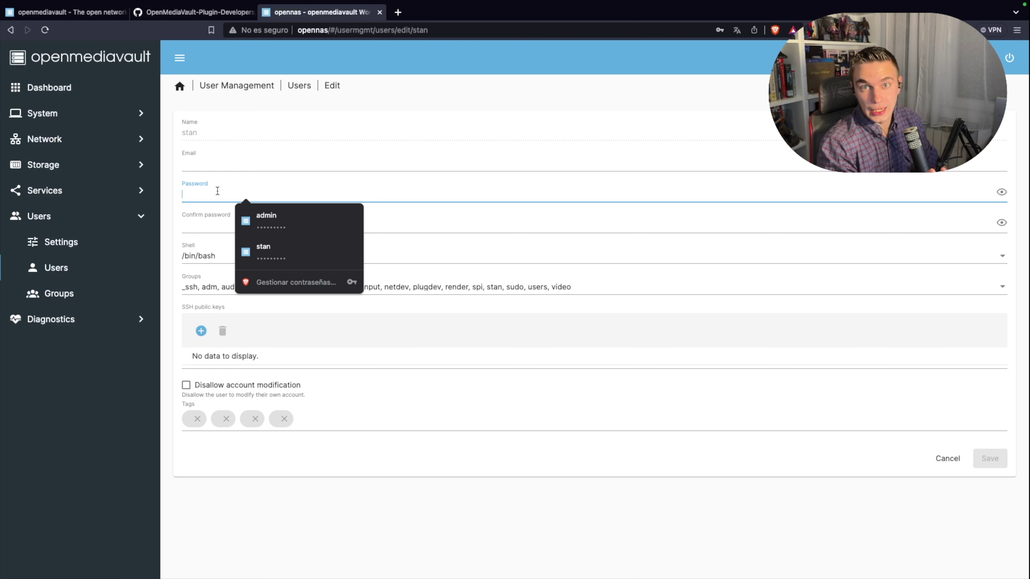
pyautogui.press('Return')
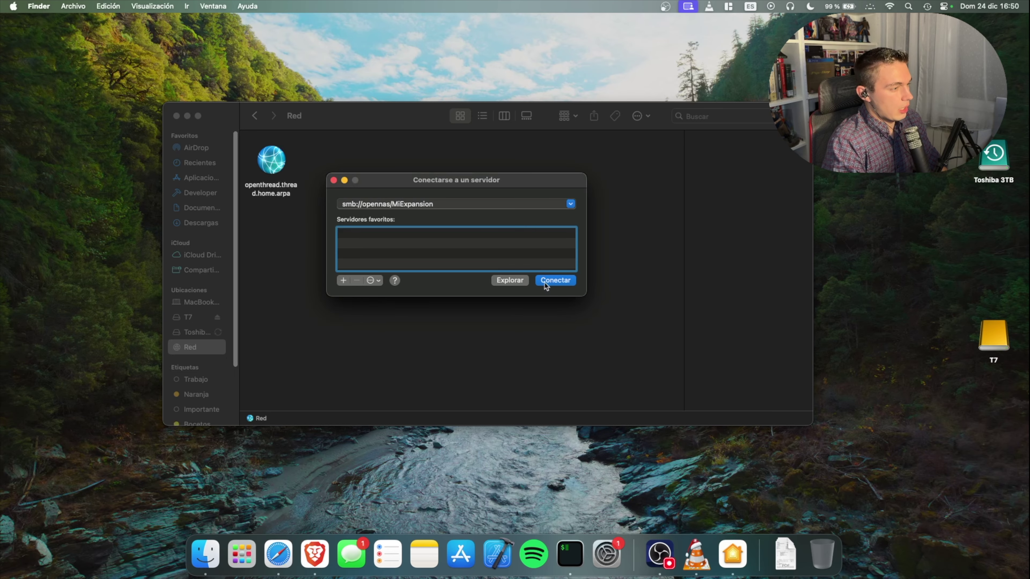
# Step: Connect to the MiExpansion share, create a folder named StanTech there, and open it
pyautogui.click(555, 280)
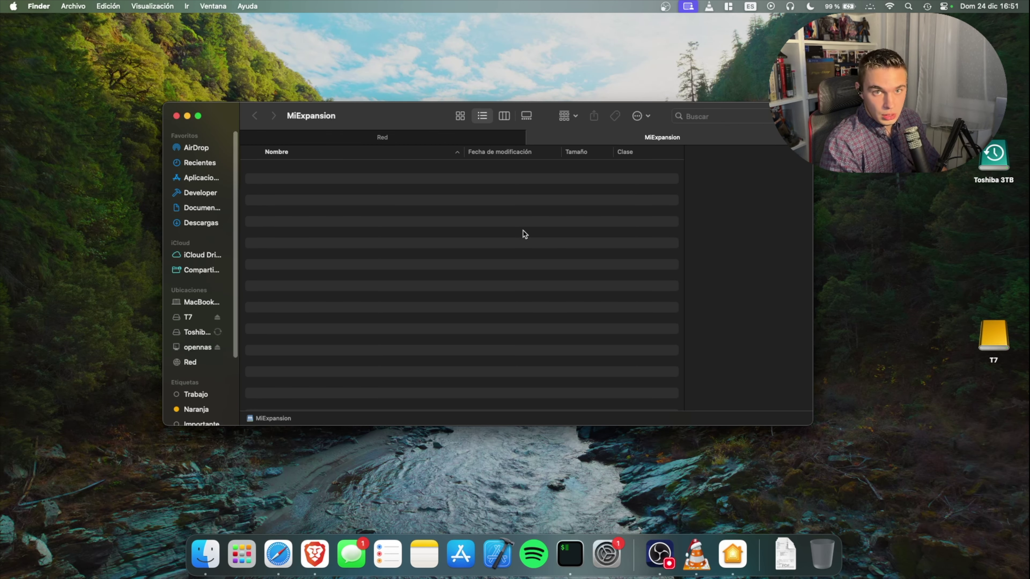
pyautogui.rightClick(412, 221)
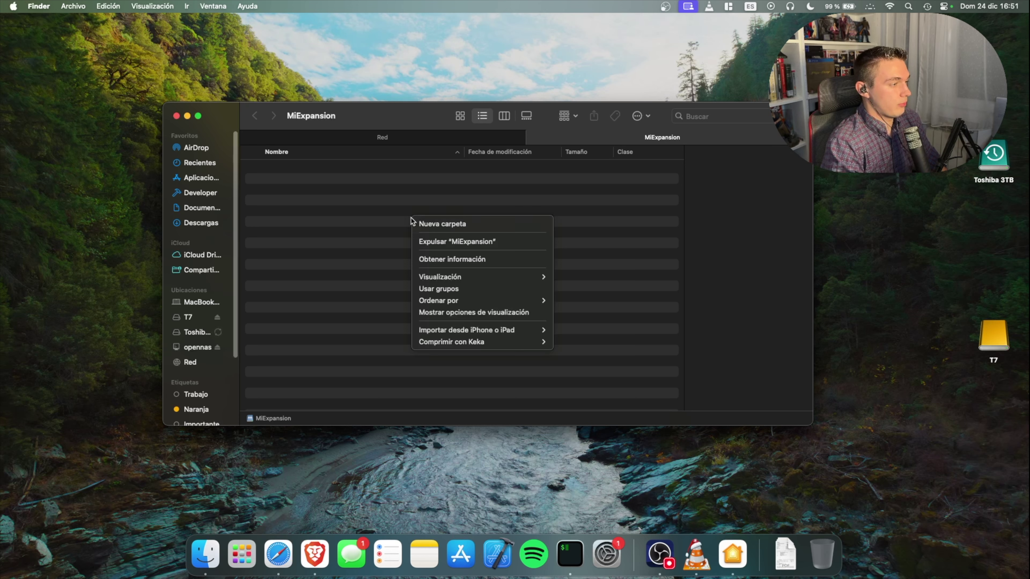
pyautogui.click(425, 224)
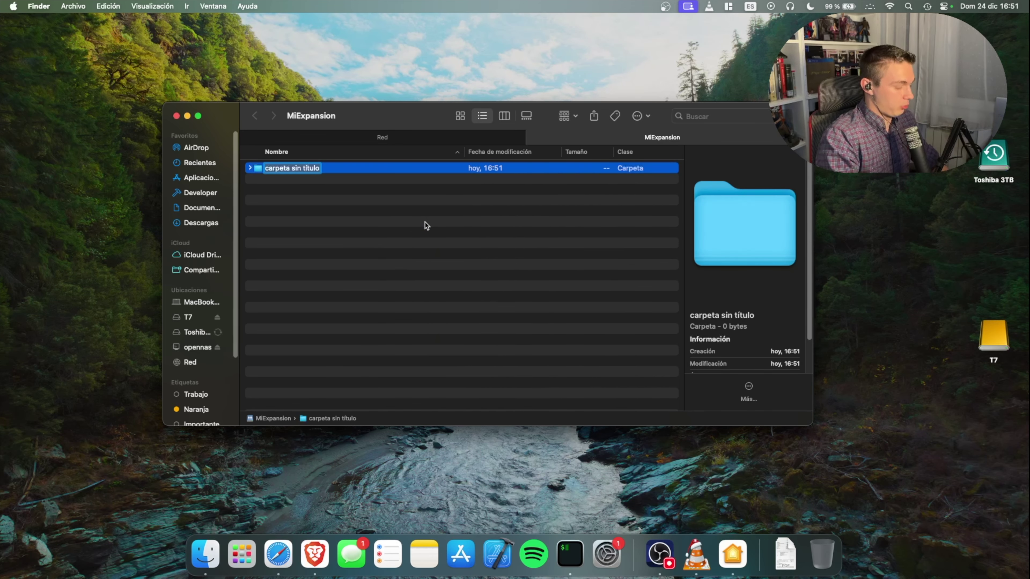
pyautogui.write('StanTech')
pyautogui.press('Return')
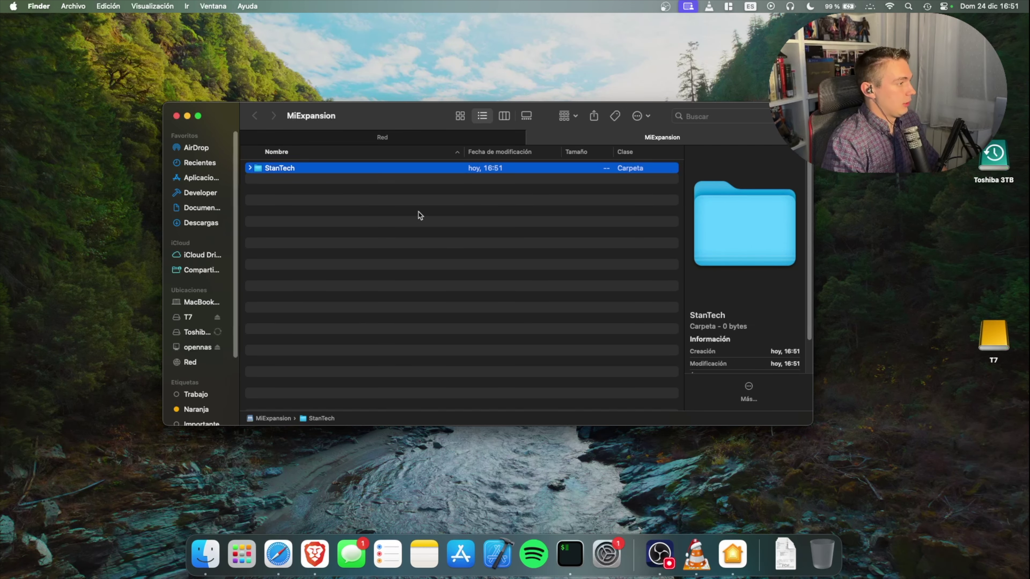
pyautogui.doubleClick(375, 170)
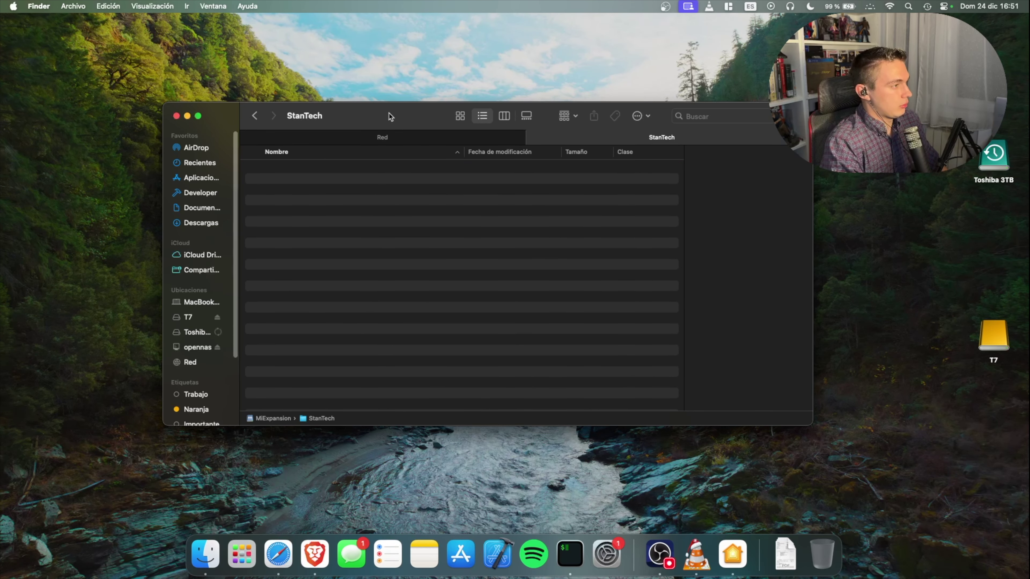
# Step: Drag re3-19feb21-master and re3-19feb21-miami from the T7 drive into the share's Developer folder
pyautogui.moveTo(390, 114); pyautogui.dragTo(319, 79)
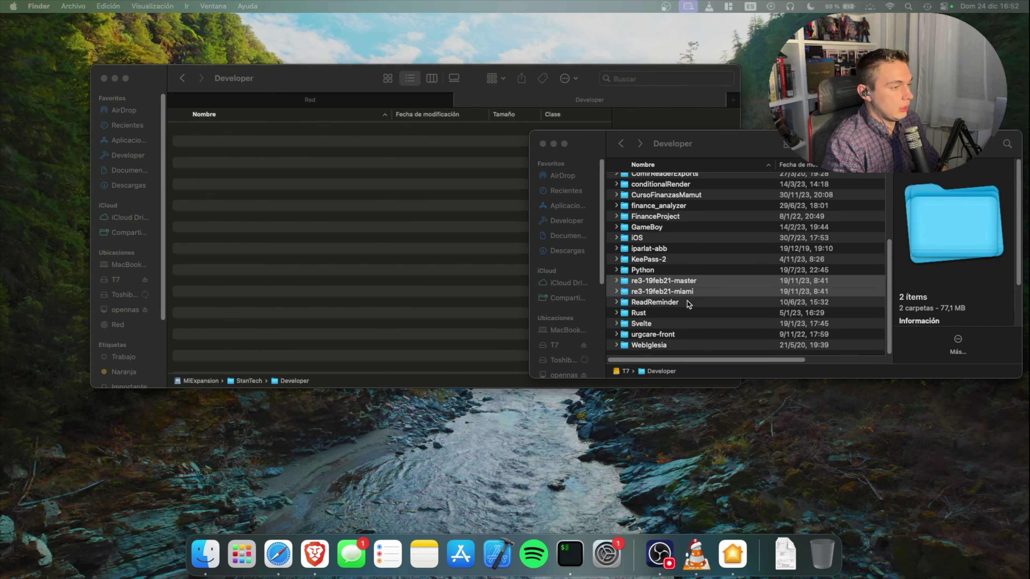
pyautogui.moveTo(686, 285); pyautogui.dragTo(321, 211)
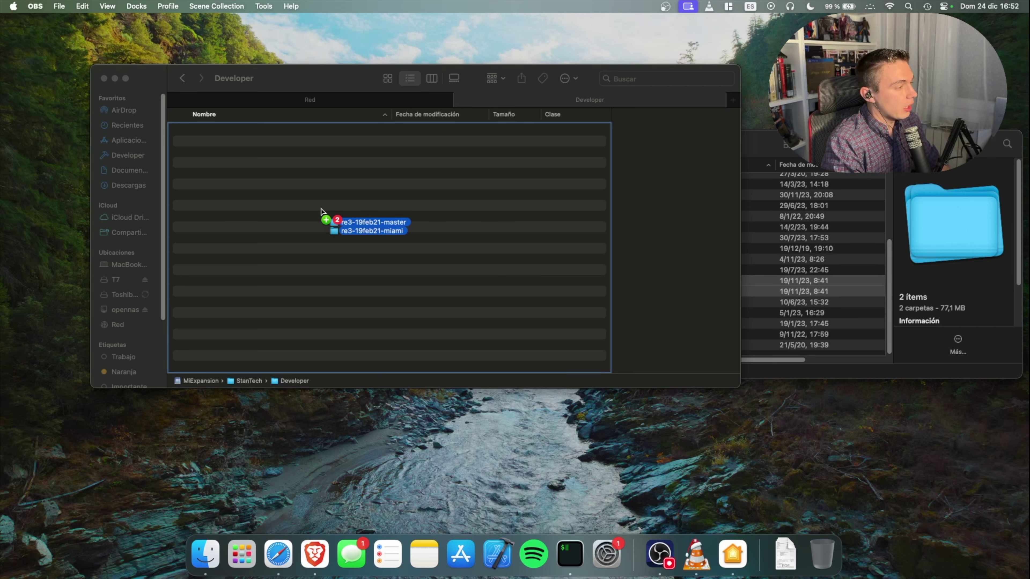
pyautogui.moveTo(321, 211); pyautogui.dragTo(321, 211)
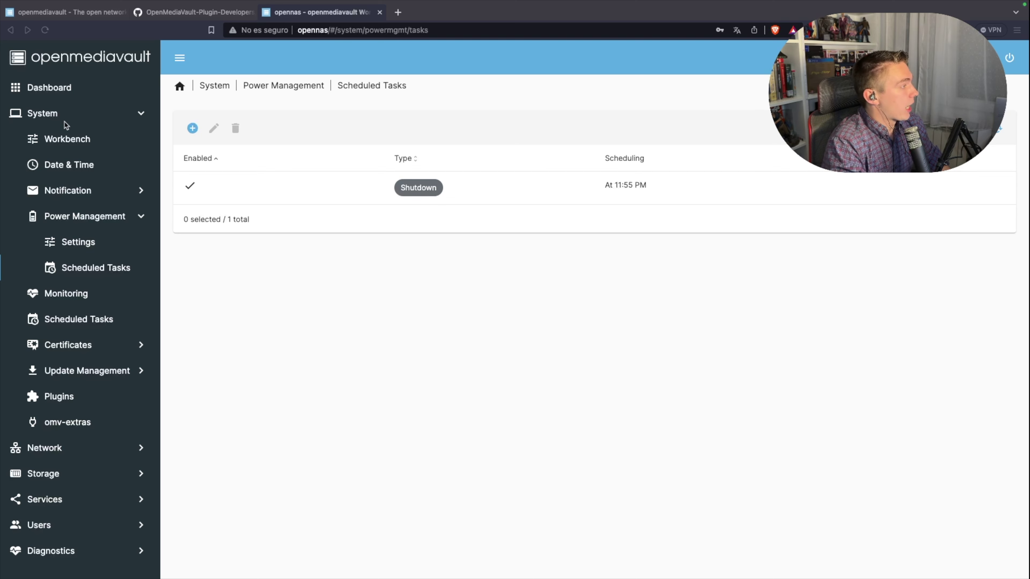
pyautogui.click(73, 119)
pyautogui.click(79, 219)
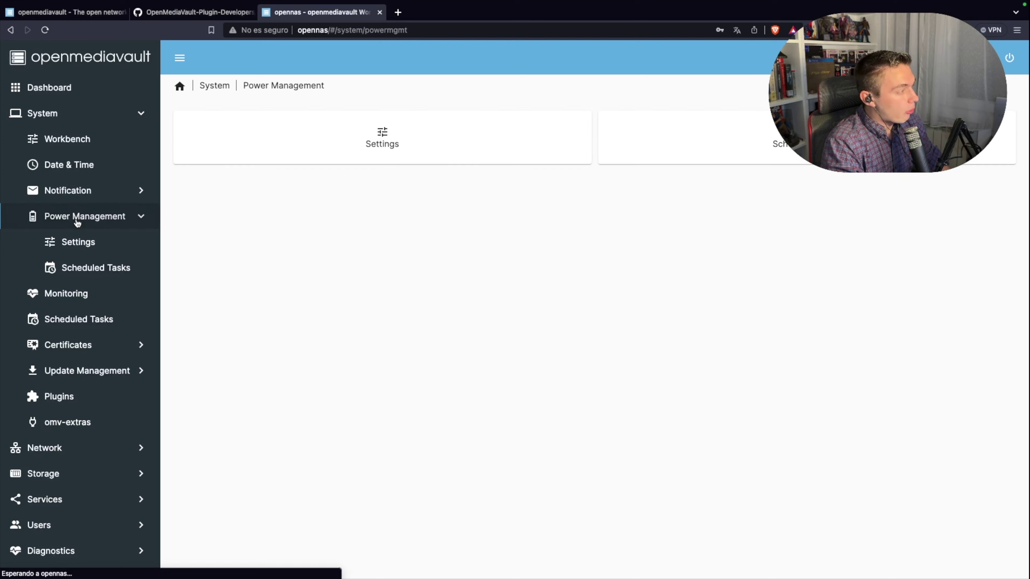
pyautogui.click(90, 273)
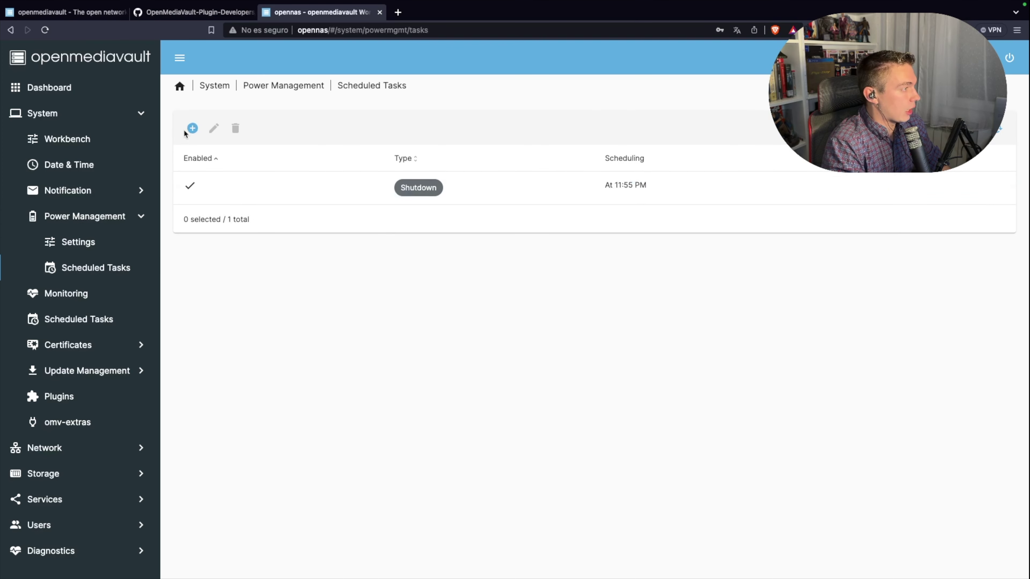
pyautogui.click(256, 183)
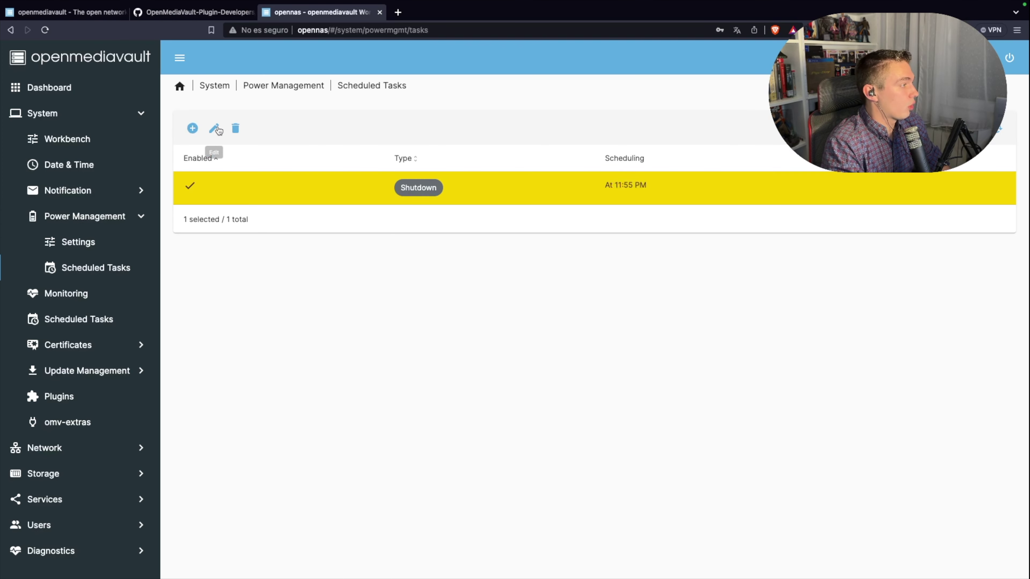
pyautogui.click(218, 130)
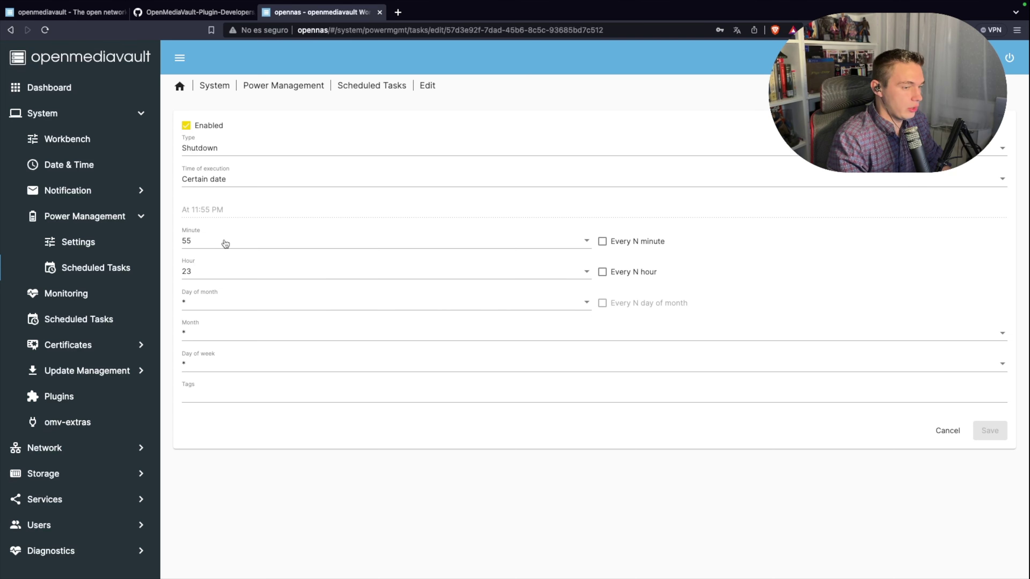
pyautogui.click(946, 430)
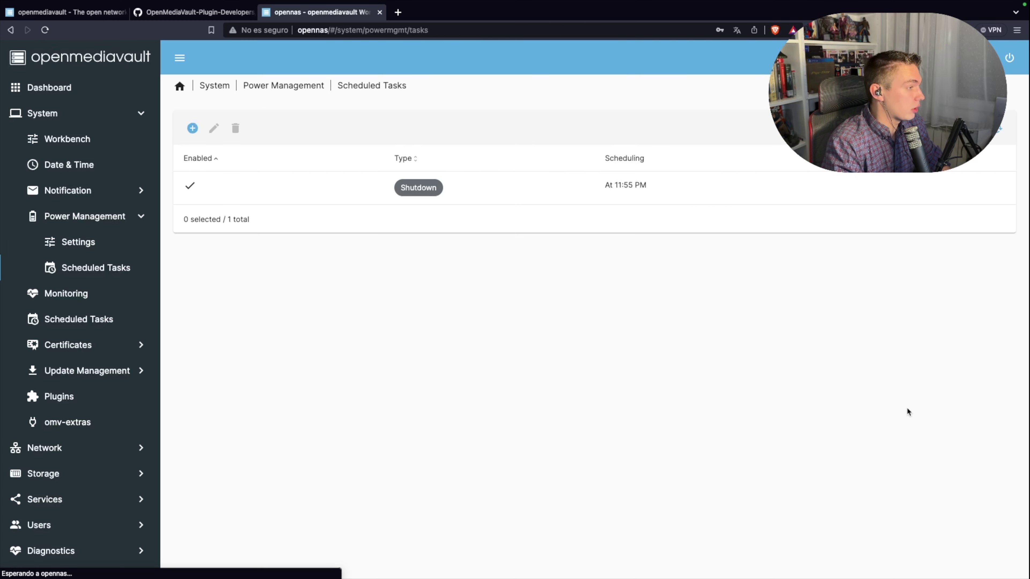